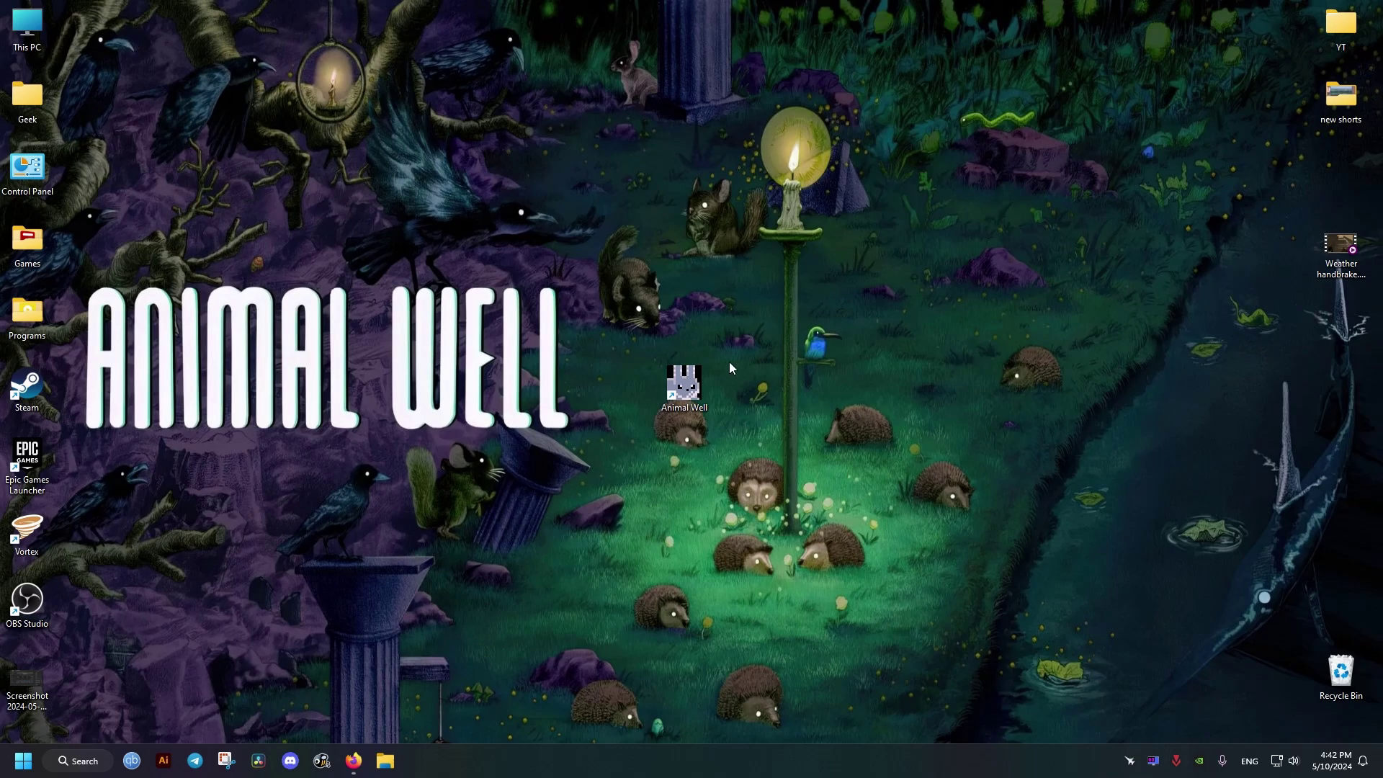
Step: Download vcredist_x64 and vcredist_x86 for Visual C++ 2012 Update 4
{"action": "mouse_move", "coordinate": [683, 385]}
{"action": "left_mouse_down"}
{"action": "mouse_move", "coordinate": [570, 415]}
{"action": "mouse_move", "coordinate": [694, 404]}
{"action": "left_mouse_up"}
{"action": "left_click", "coordinate": [818, 395]}
{"action": "mouse_move", "coordinate": [353, 760]}
{"action": "left_click", "coordinate": [359, 694]}
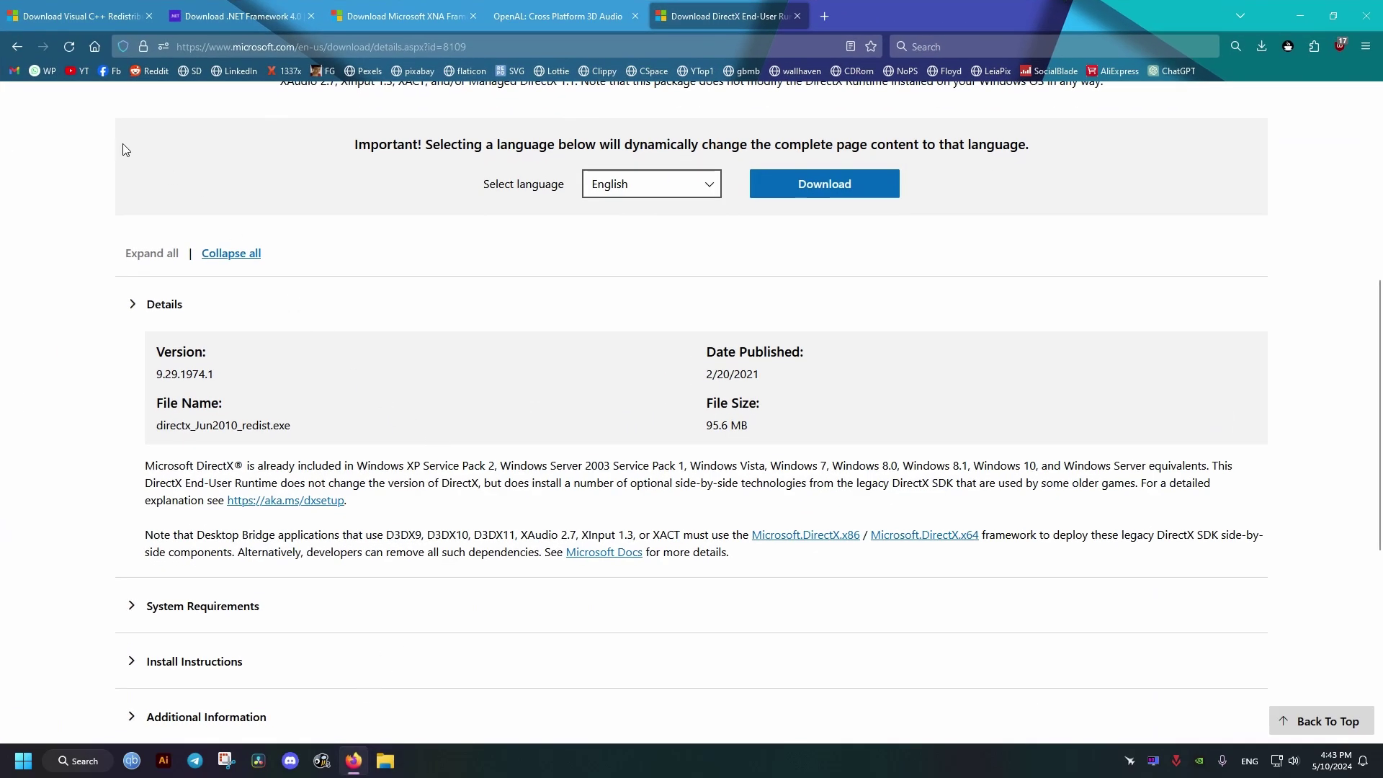
{"action": "left_click", "coordinate": [81, 16]}
{"action": "left_click", "coordinate": [815, 294]}
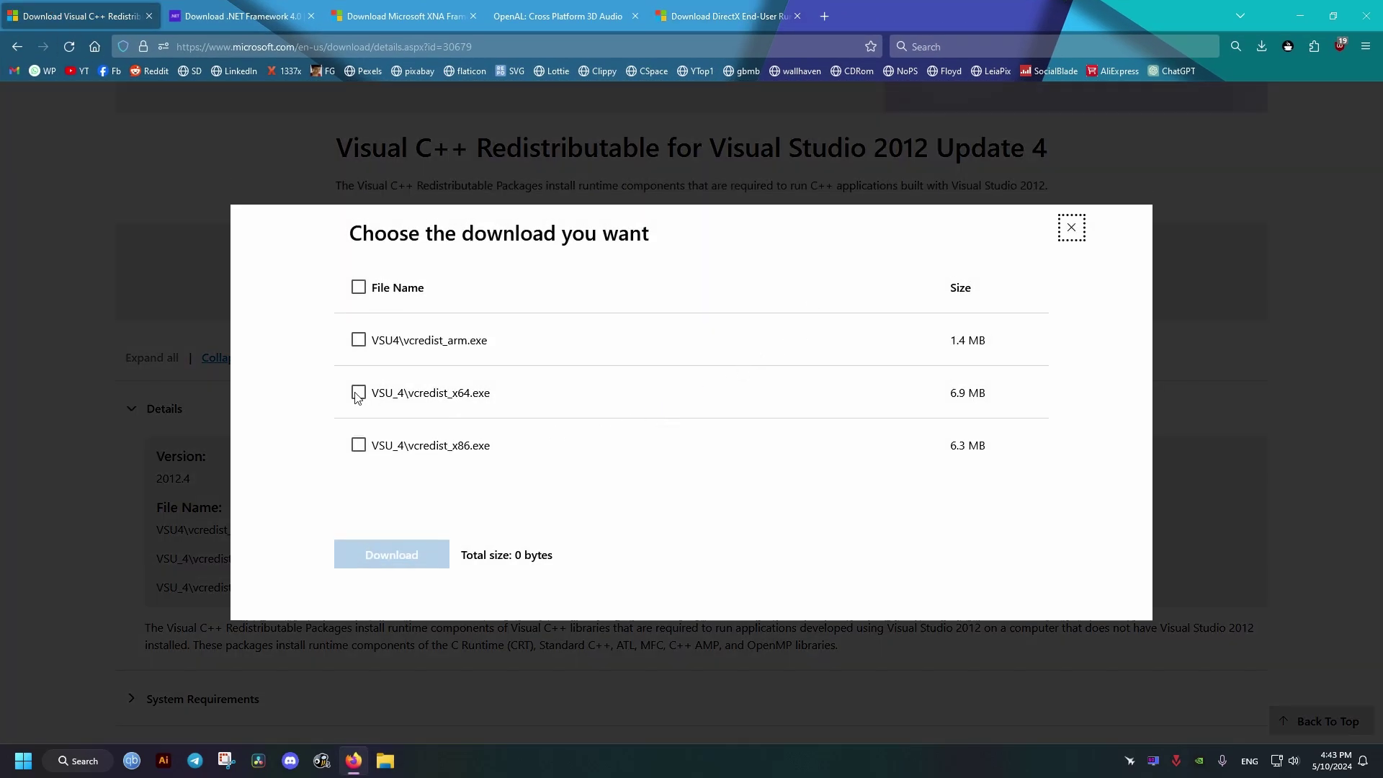
{"action": "left_click", "coordinate": [356, 395]}
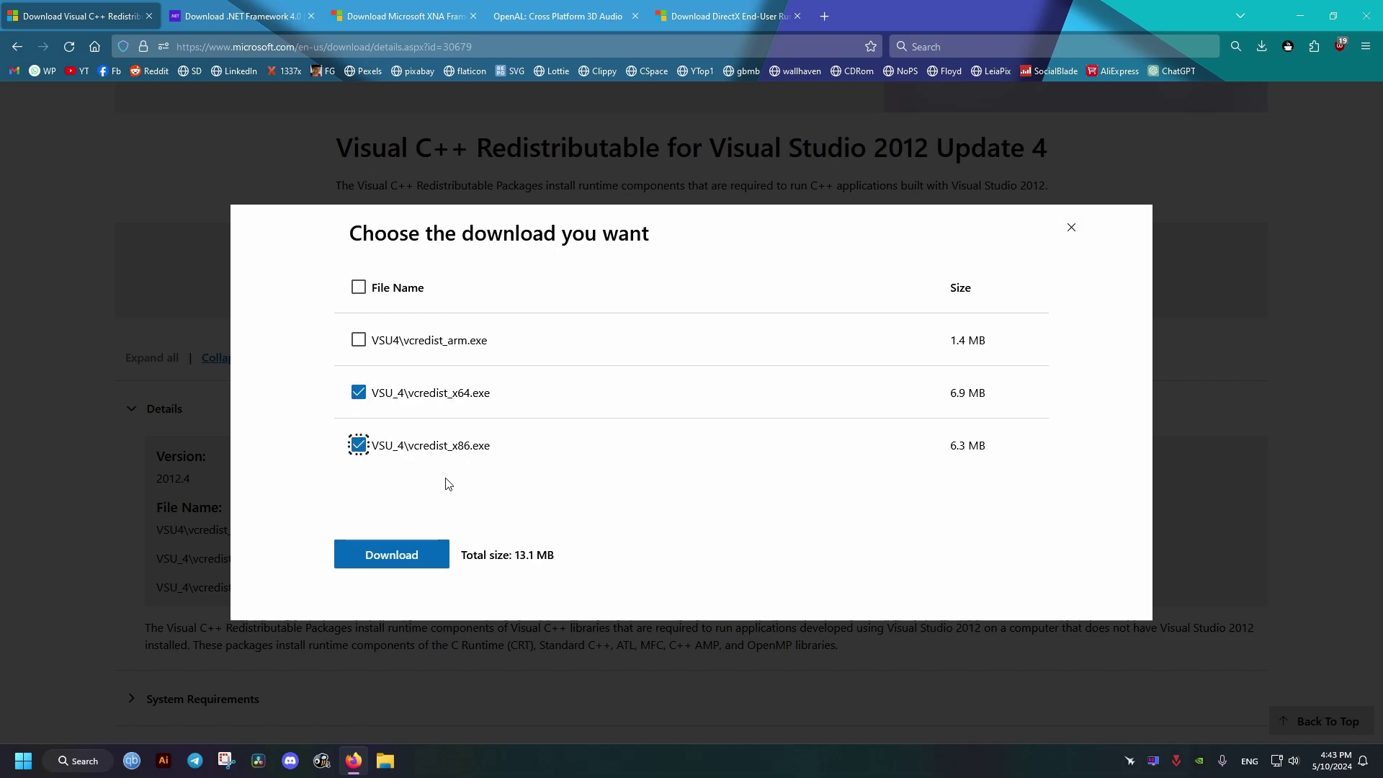
{"action": "left_click", "coordinate": [389, 556]}
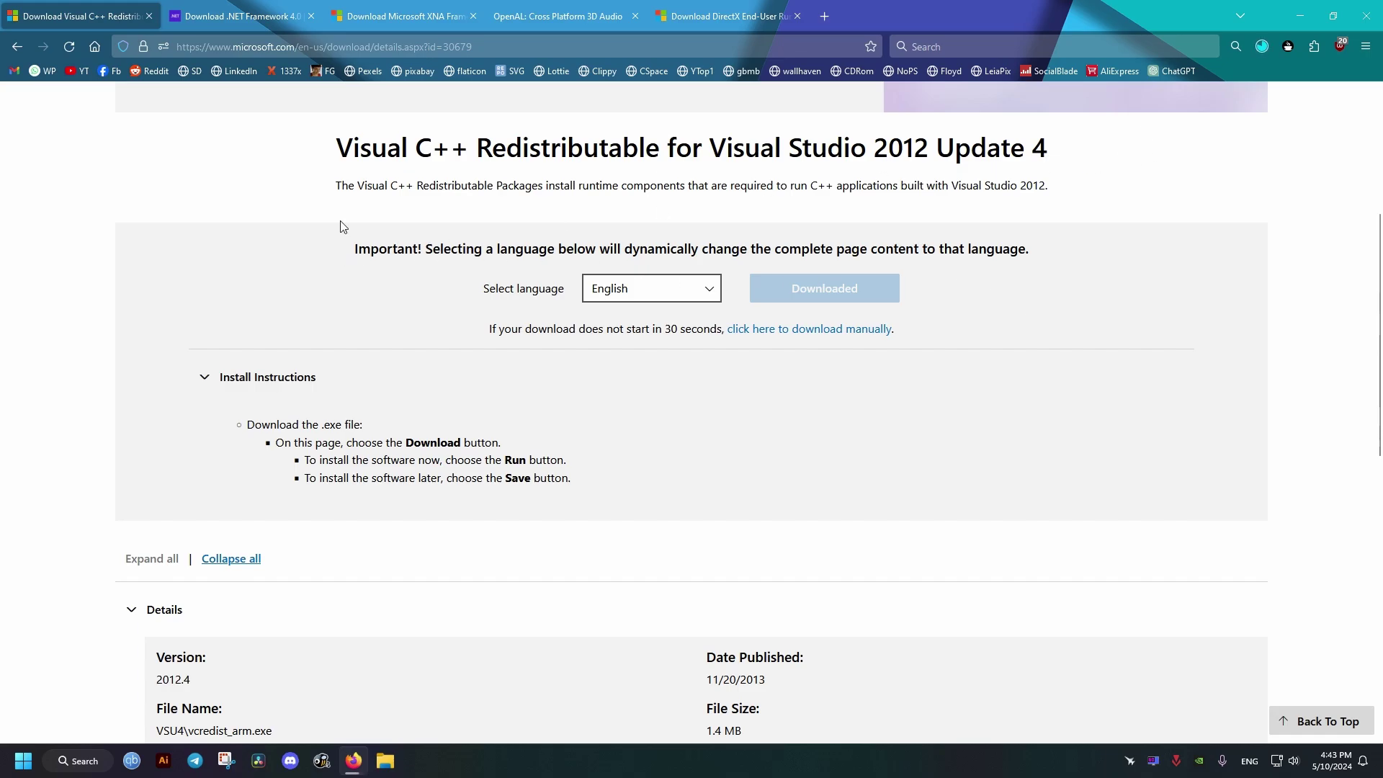
{"action": "left_click", "coordinate": [236, 15]}
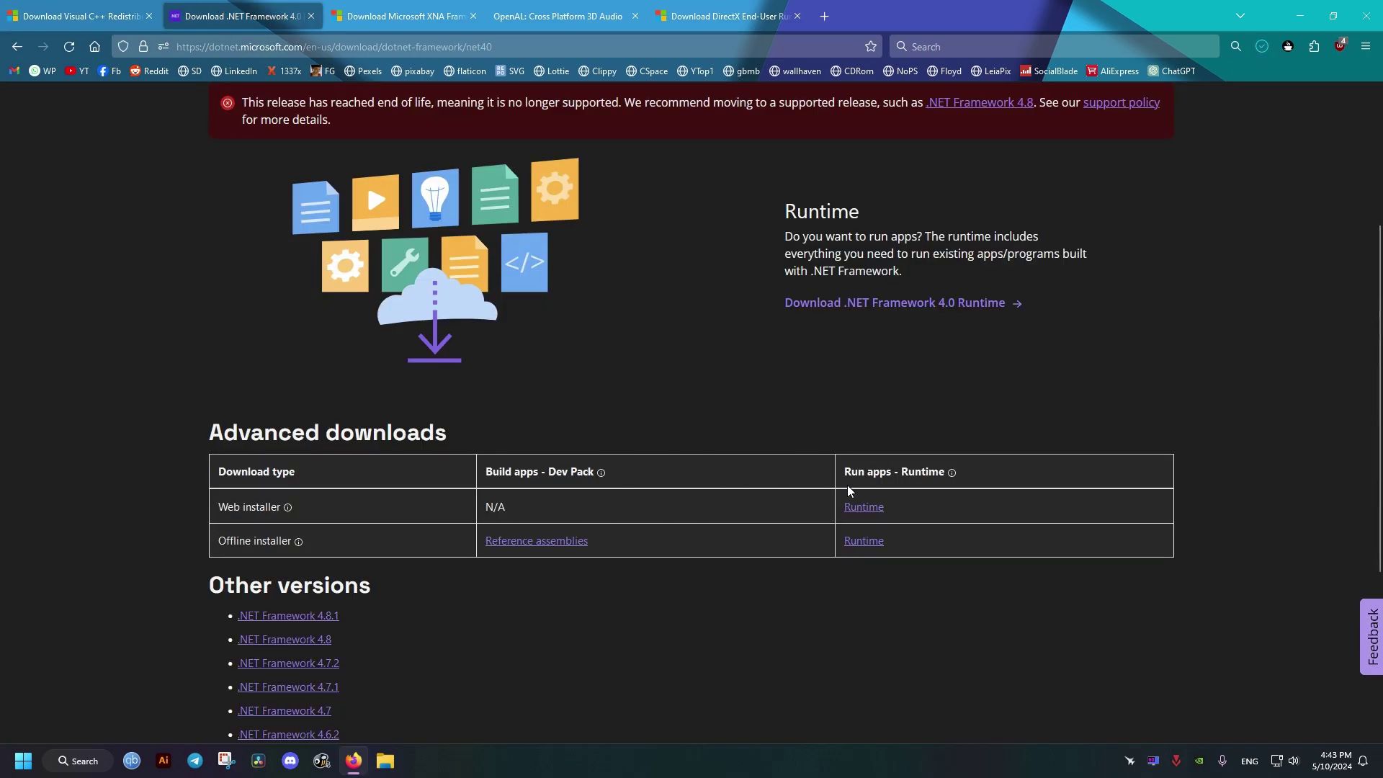
Step: Download the .NET Framework 4.0 offline runtime installer and confirm it finished
{"action": "left_click", "coordinate": [866, 548]}
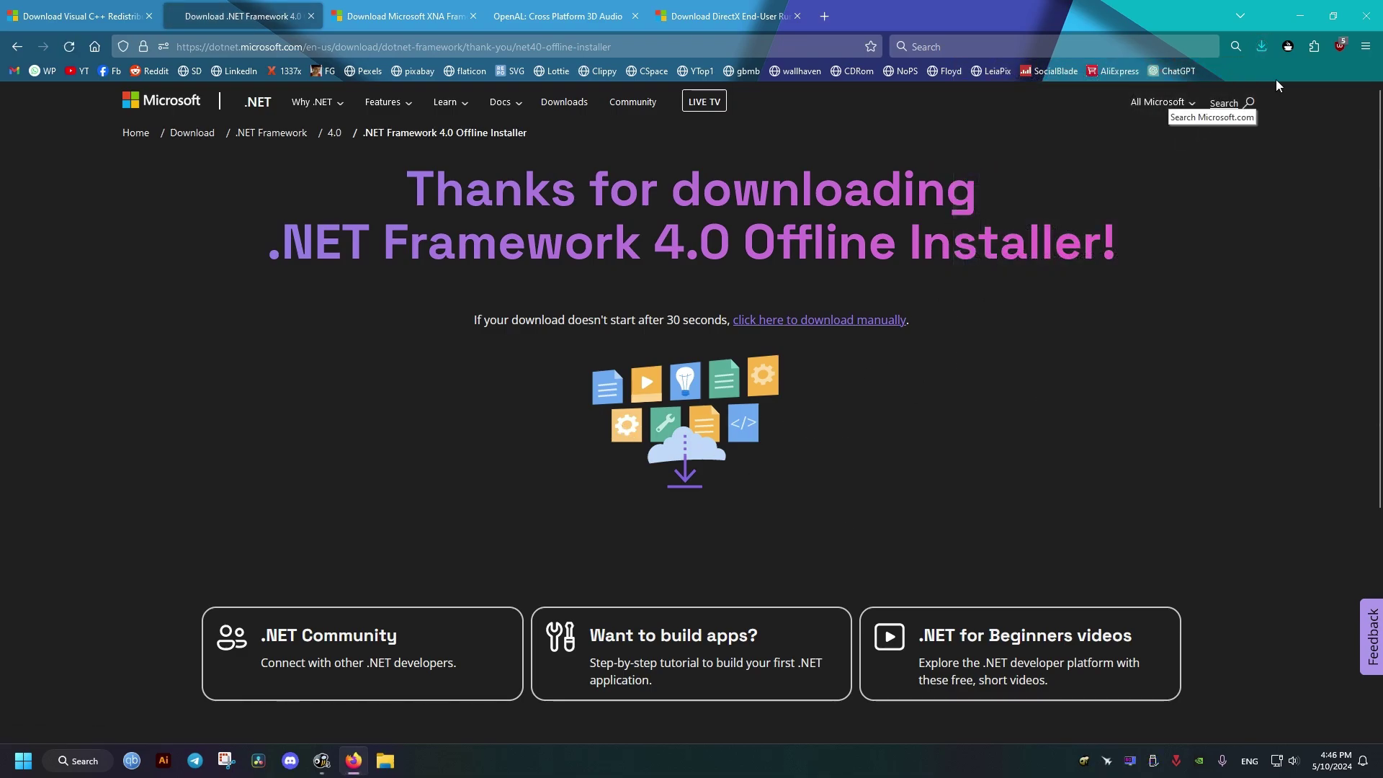
{"action": "left_click", "coordinate": [1261, 47]}
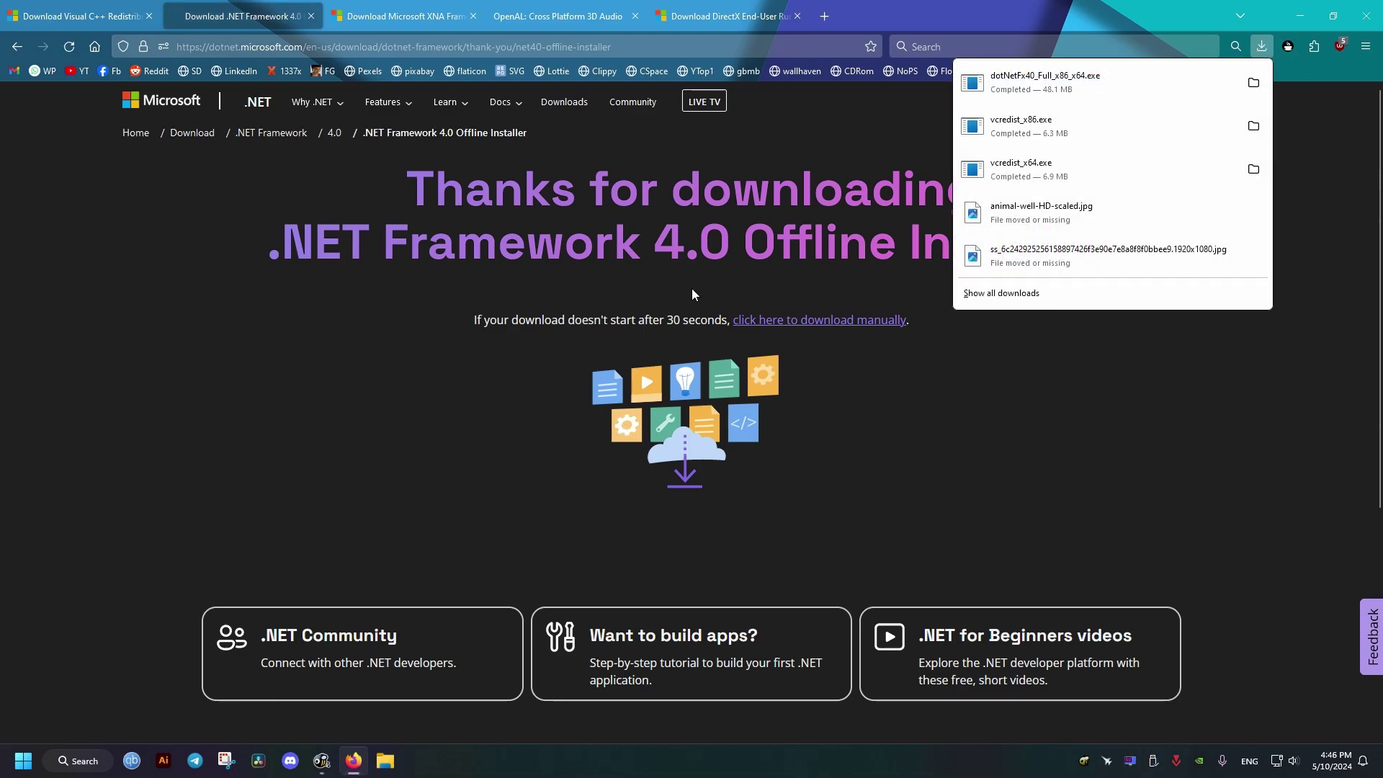
{"action": "left_click", "coordinate": [424, 312]}
Step: Download XNA Redistributable 4.0, the OpenAL installer zip and DirectX June 2010 runtime, then show them
{"action": "left_click", "coordinate": [402, 24]}
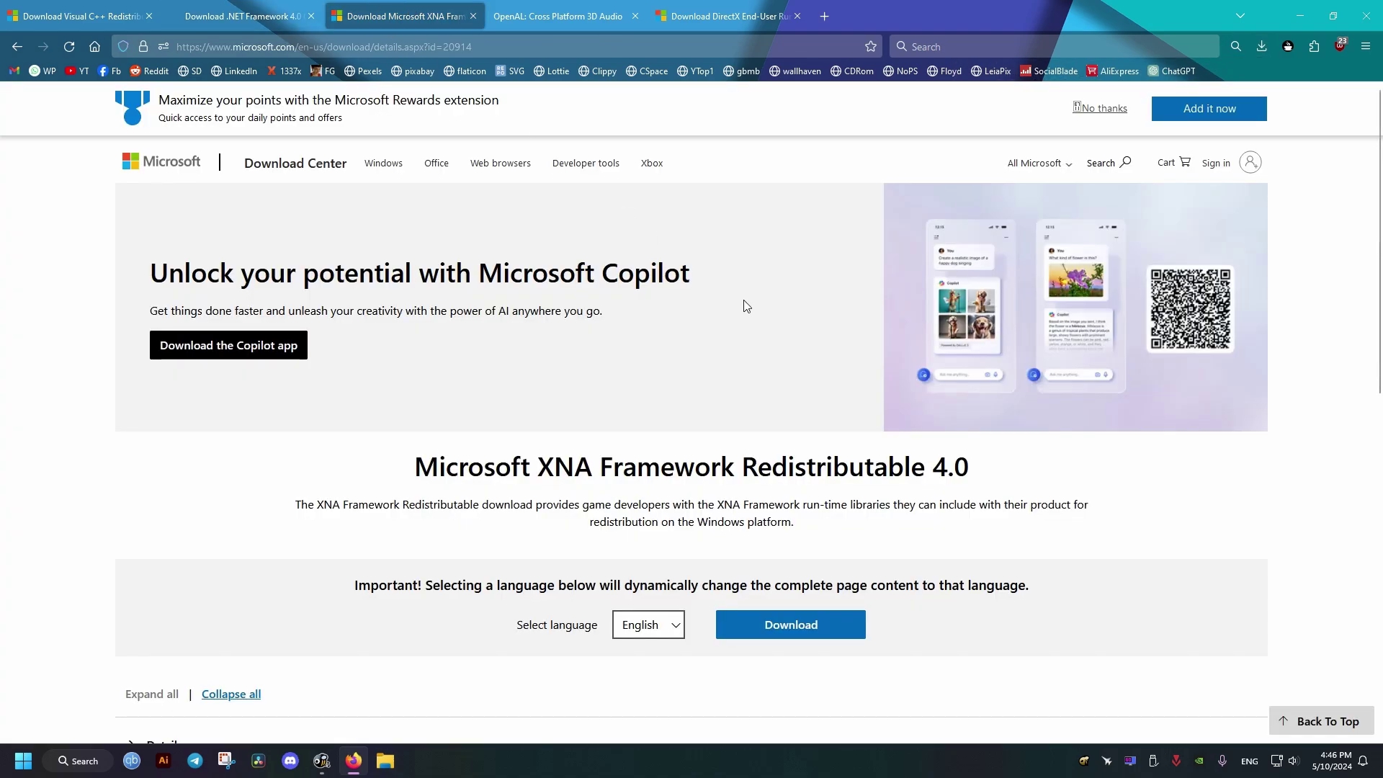
{"action": "scroll", "coordinate": [834, 471], "scroll_direction": "down", "scroll_amount": 3}
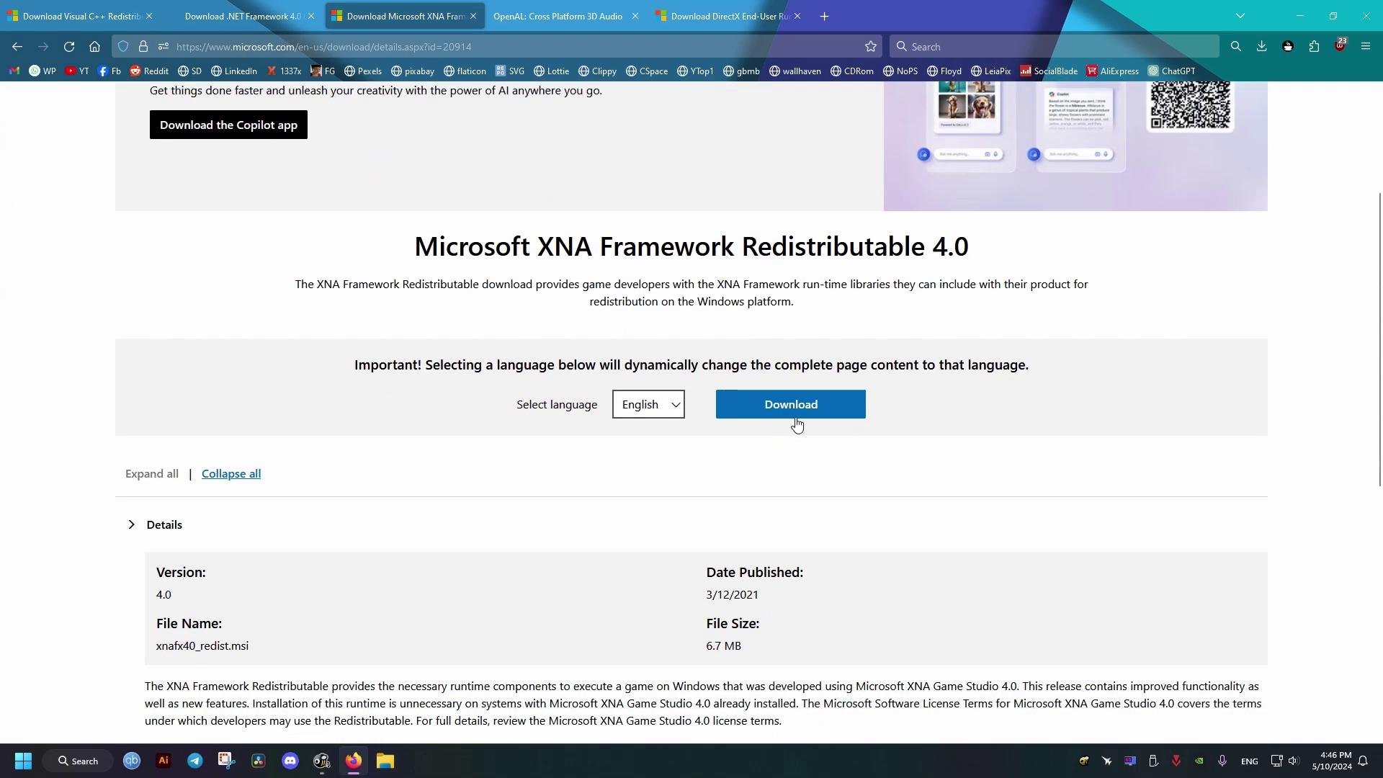
{"action": "left_click", "coordinate": [808, 414]}
{"action": "left_click", "coordinate": [558, 17]}
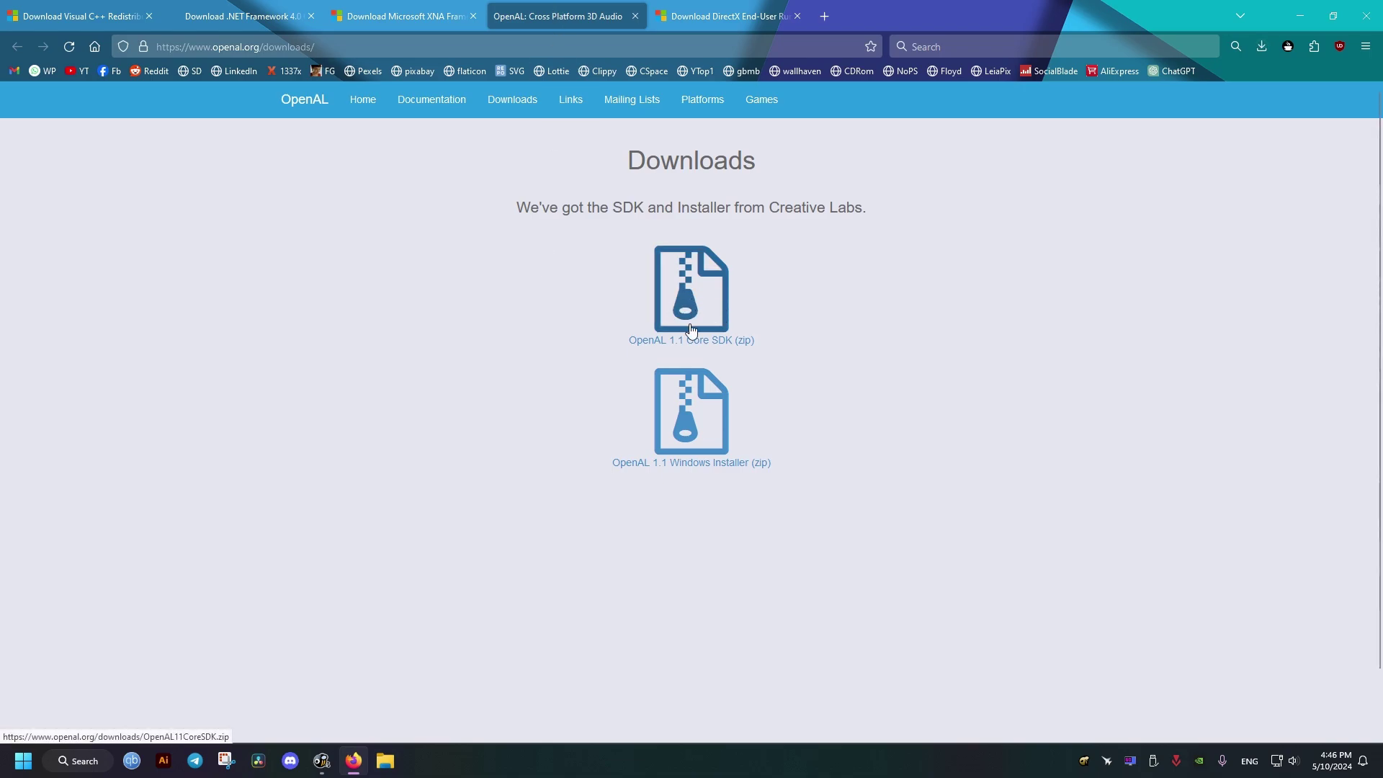
{"action": "left_click", "coordinate": [692, 437]}
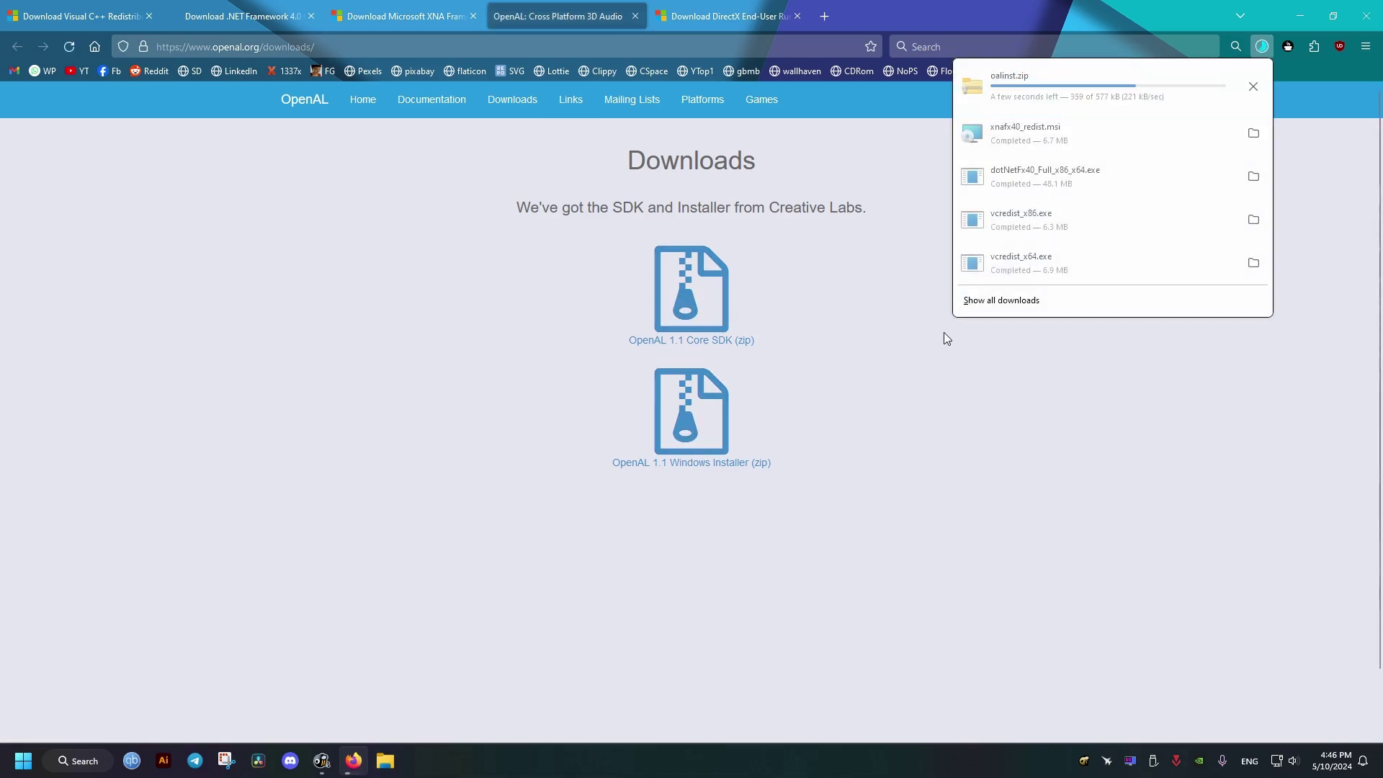
{"action": "left_click", "coordinate": [724, 16]}
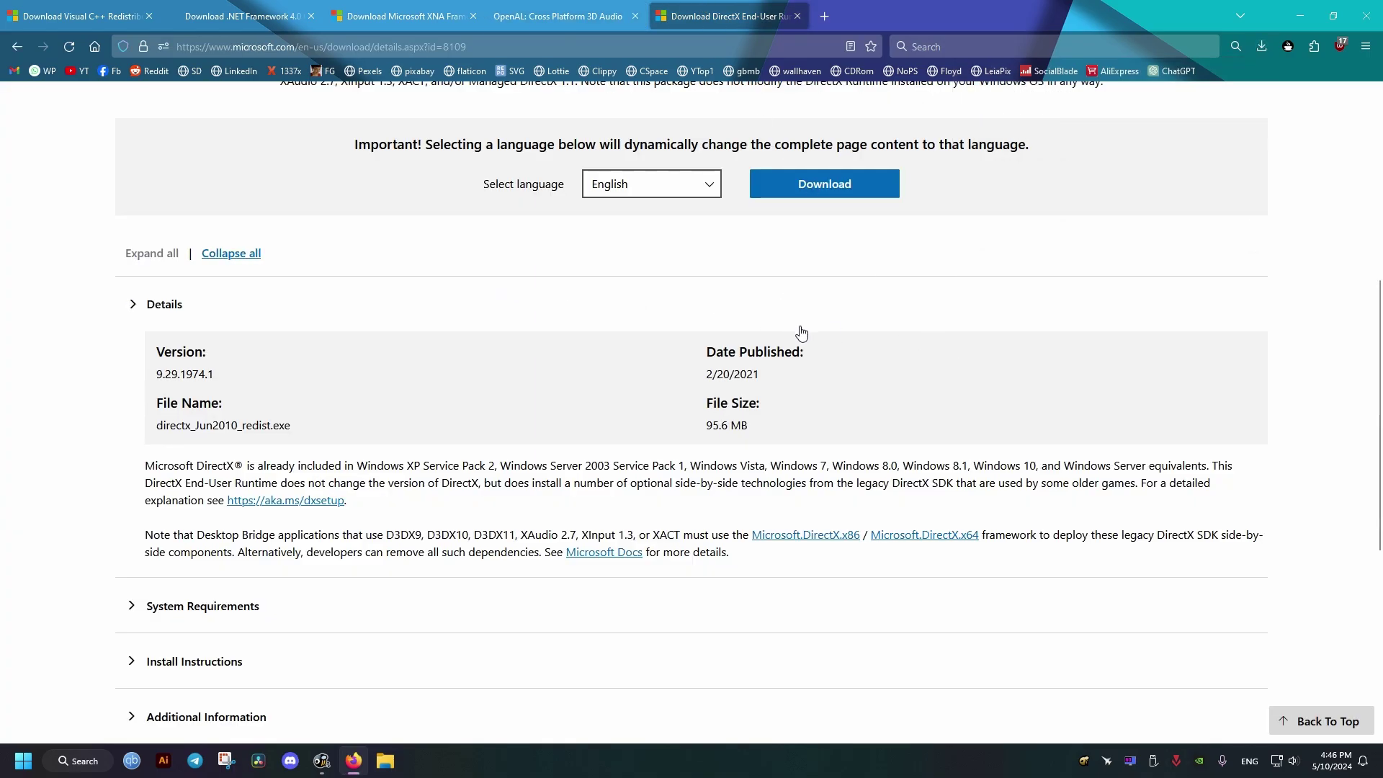
{"action": "scroll", "coordinate": [800, 333], "scroll_direction": "up", "scroll_amount": 1}
{"action": "left_click", "coordinate": [816, 270]}
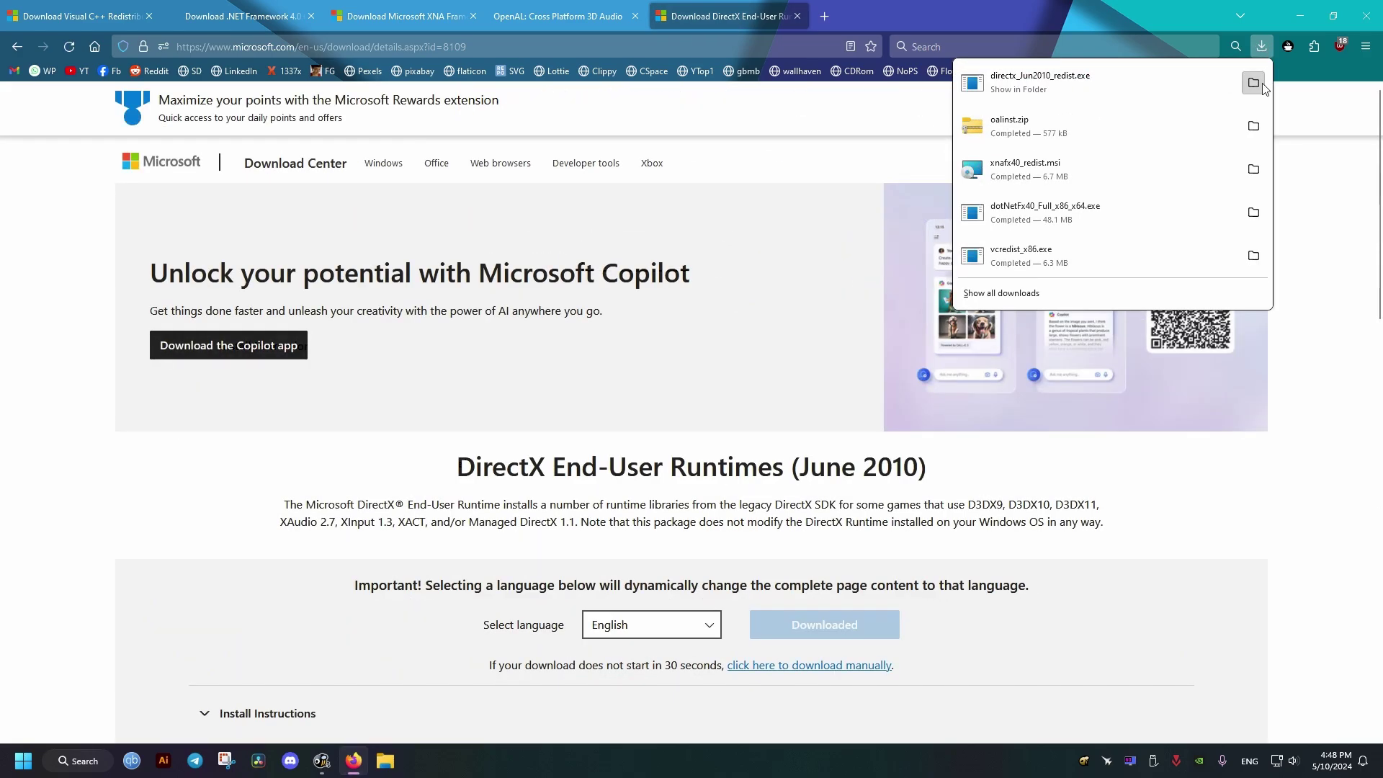
{"action": "left_click", "coordinate": [1256, 85]}
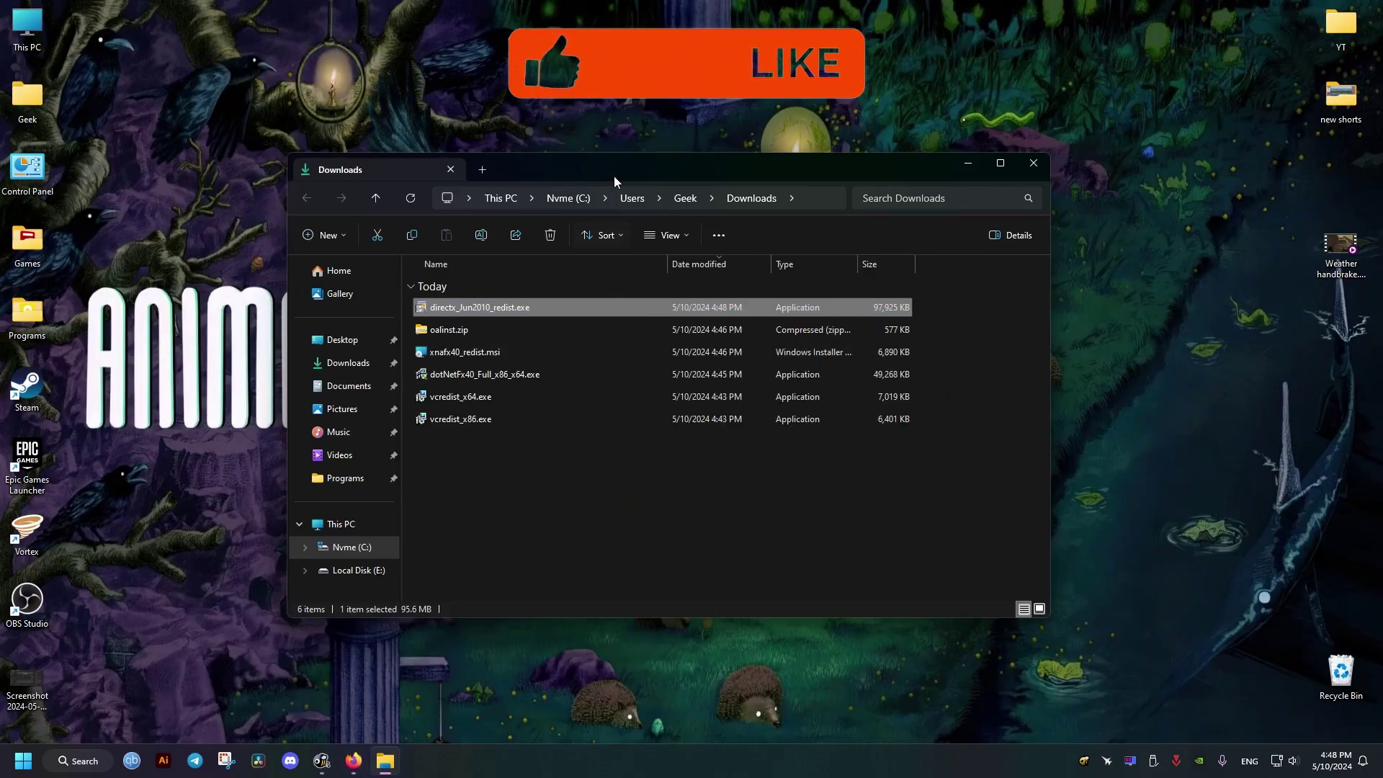
Step: Install the Visual C++ 2012 x86 redistributable from vcredist_x86.exe
{"action": "left_click_drag", "start_coordinate": [632, 166], "coordinate": [633, 99]}
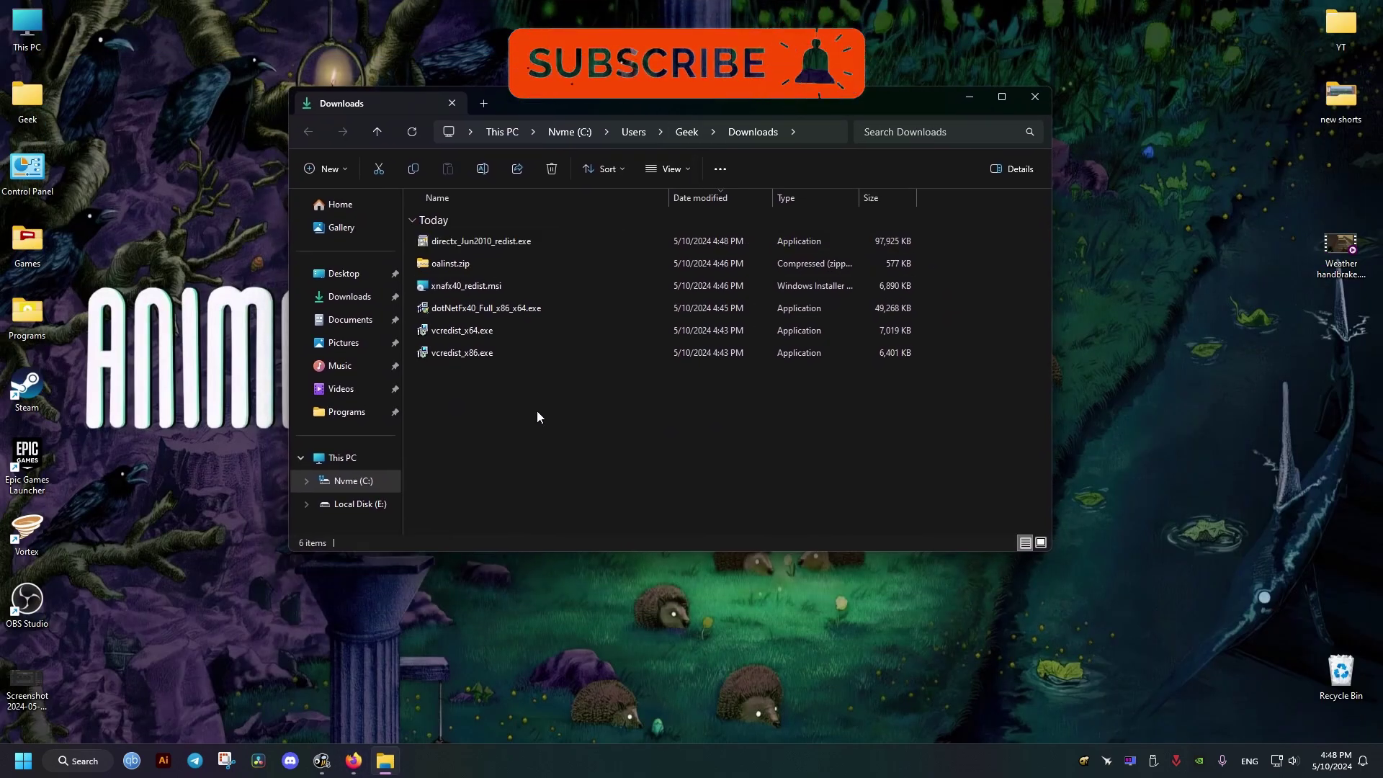
{"action": "mouse_move", "coordinate": [513, 428]}
{"action": "left_mouse_down"}
{"action": "mouse_move", "coordinate": [437, 295]}
{"action": "mouse_move", "coordinate": [555, 466]}
{"action": "left_mouse_up"}
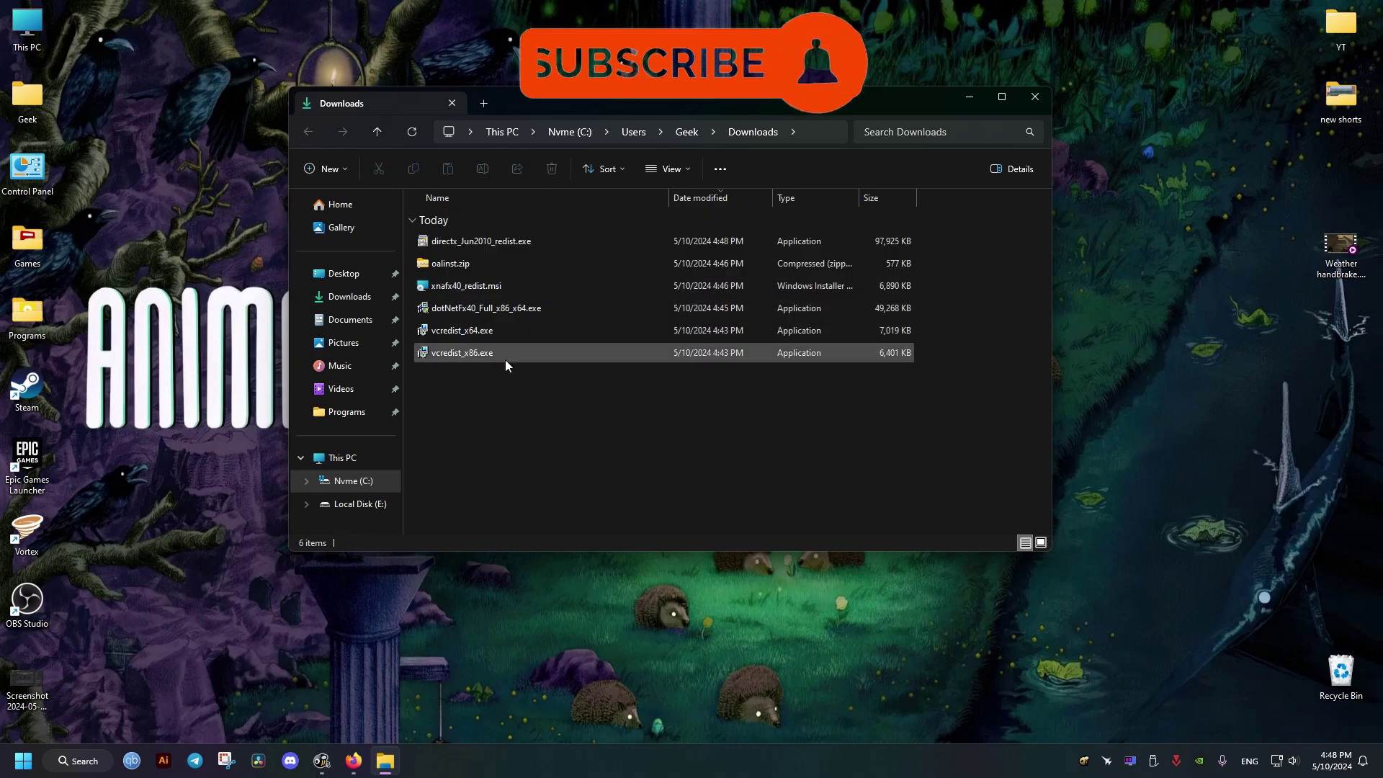
{"action": "double_click", "coordinate": [467, 351]}
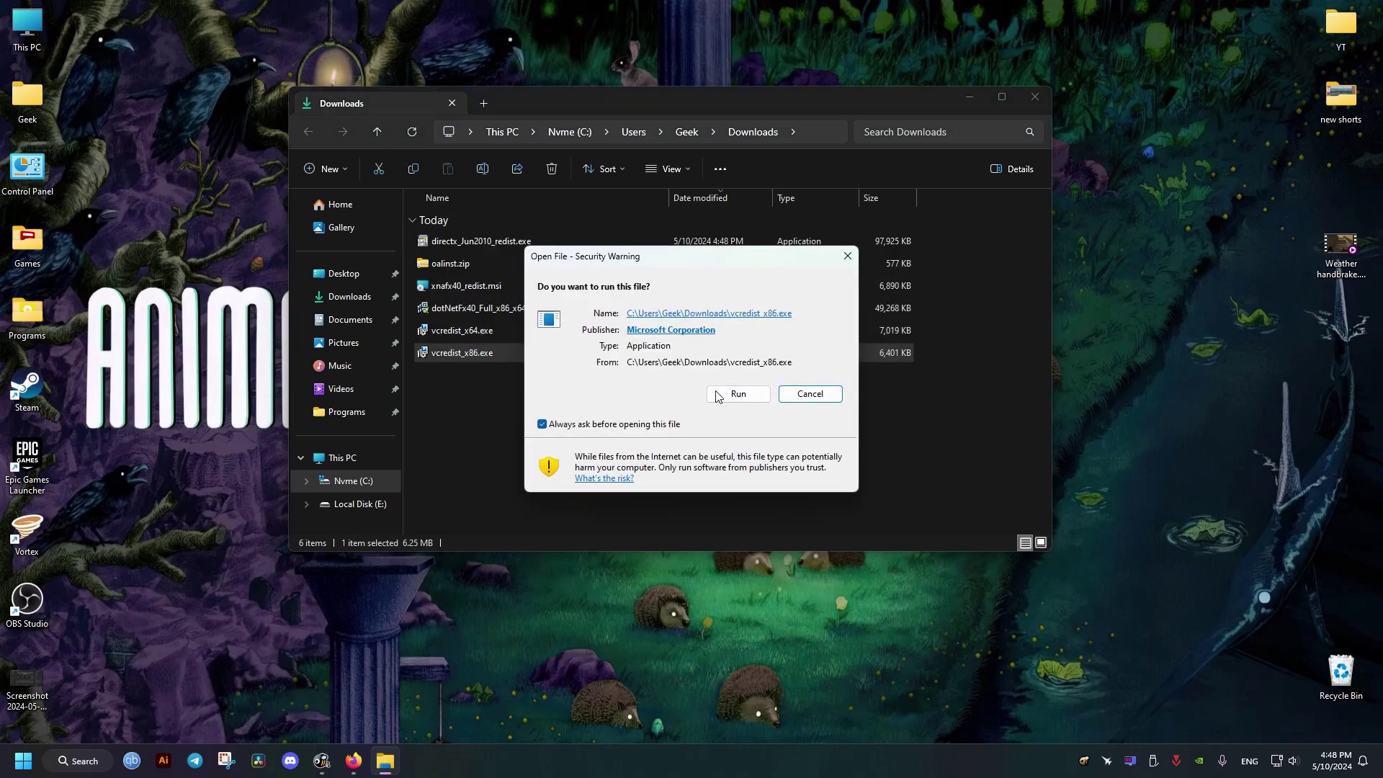
{"action": "left_click", "coordinate": [735, 394]}
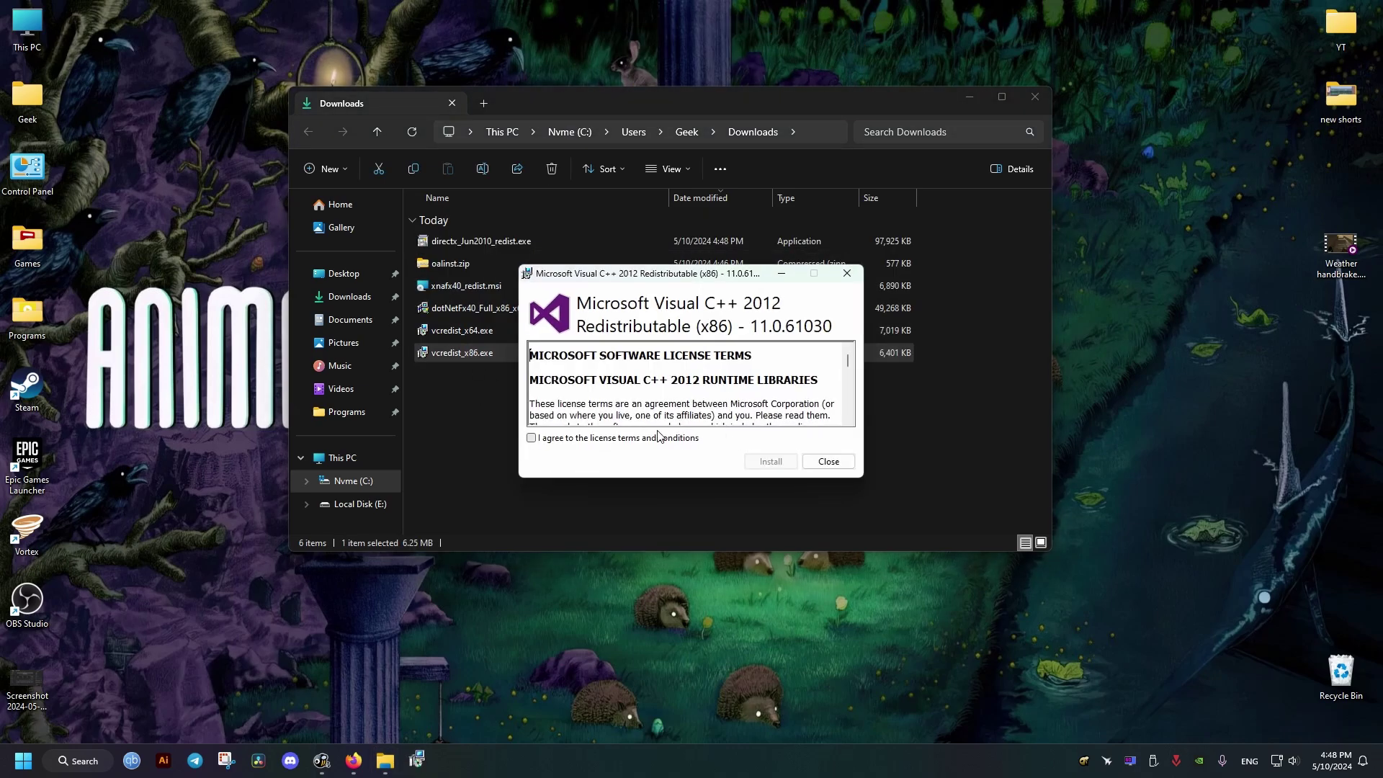
{"action": "left_click", "coordinate": [562, 438]}
{"action": "left_click", "coordinate": [772, 461]}
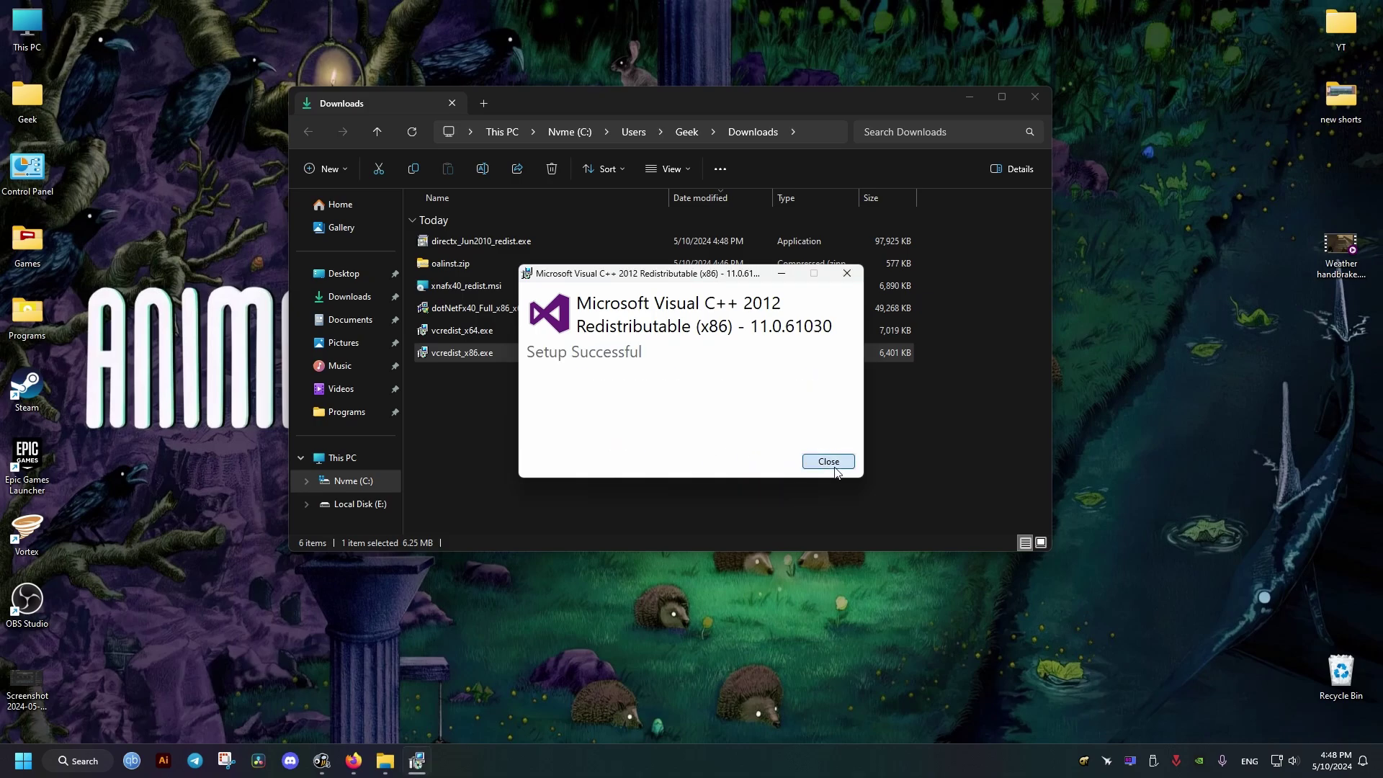
{"action": "left_click", "coordinate": [823, 460]}
Step: Install the x64 redistributable from vcredist_x64.exe and run dotNetFx40_Full_x86_x64.exe
{"action": "double_click", "coordinate": [447, 331]}
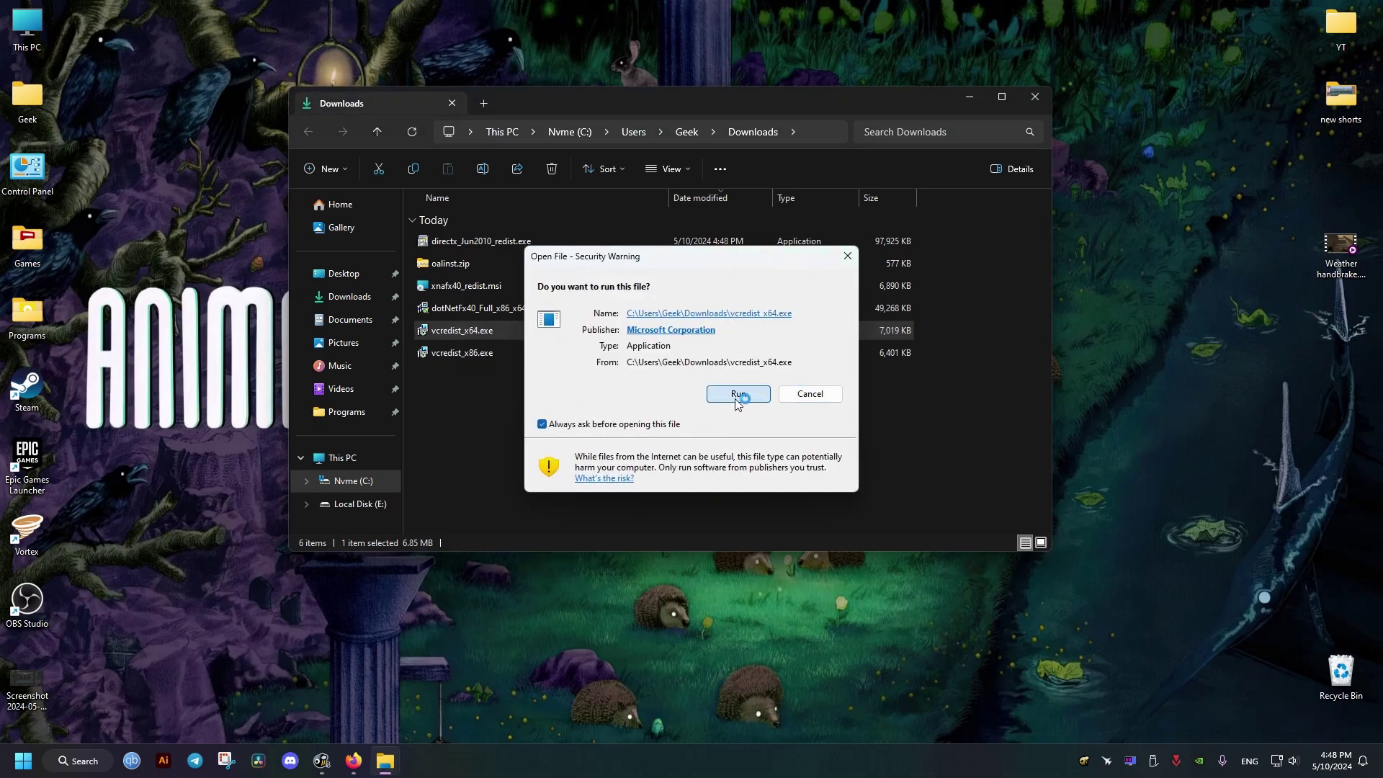
{"action": "left_click", "coordinate": [736, 394]}
{"action": "left_click", "coordinate": [649, 439]}
{"action": "left_click", "coordinate": [773, 466]}
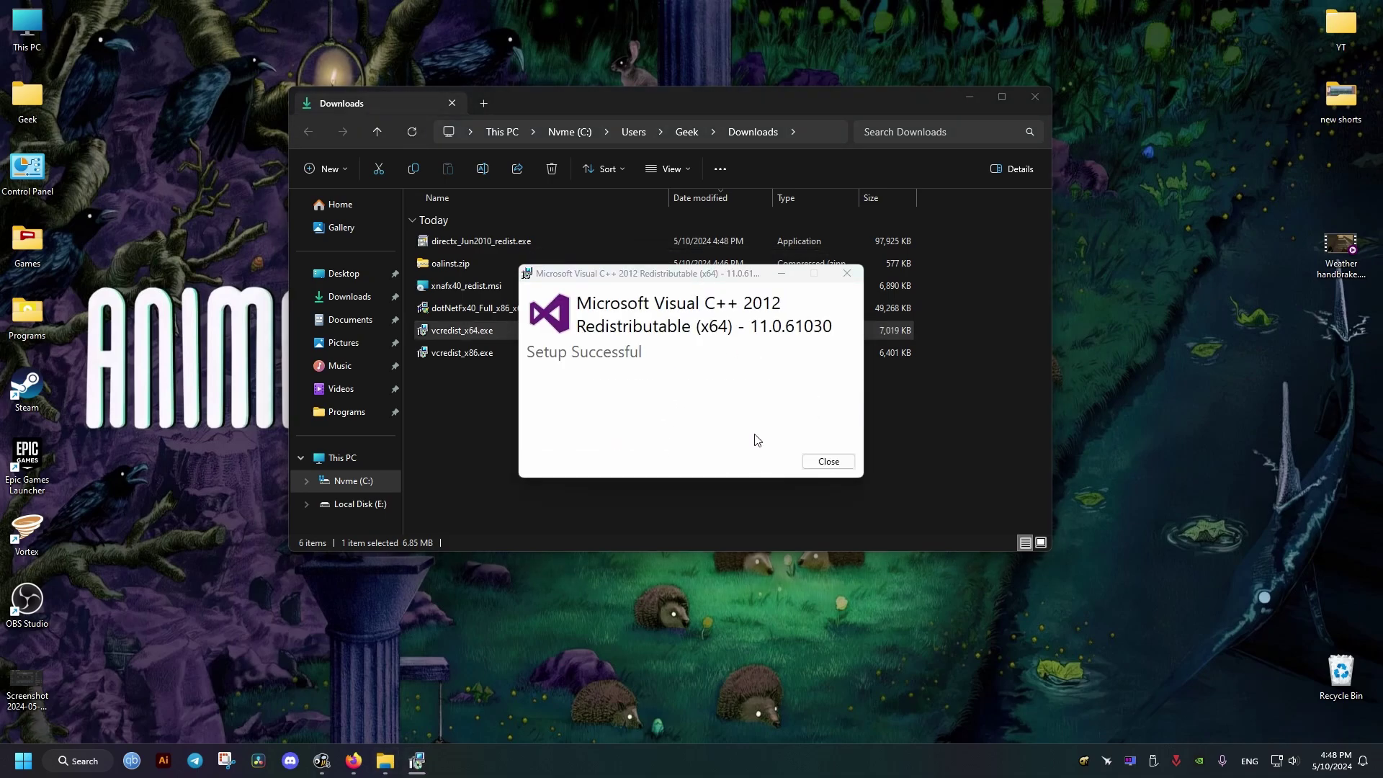
{"action": "left_click", "coordinate": [814, 465]}
{"action": "left_click", "coordinate": [469, 308]}
{"action": "double_click", "coordinate": [475, 308]}
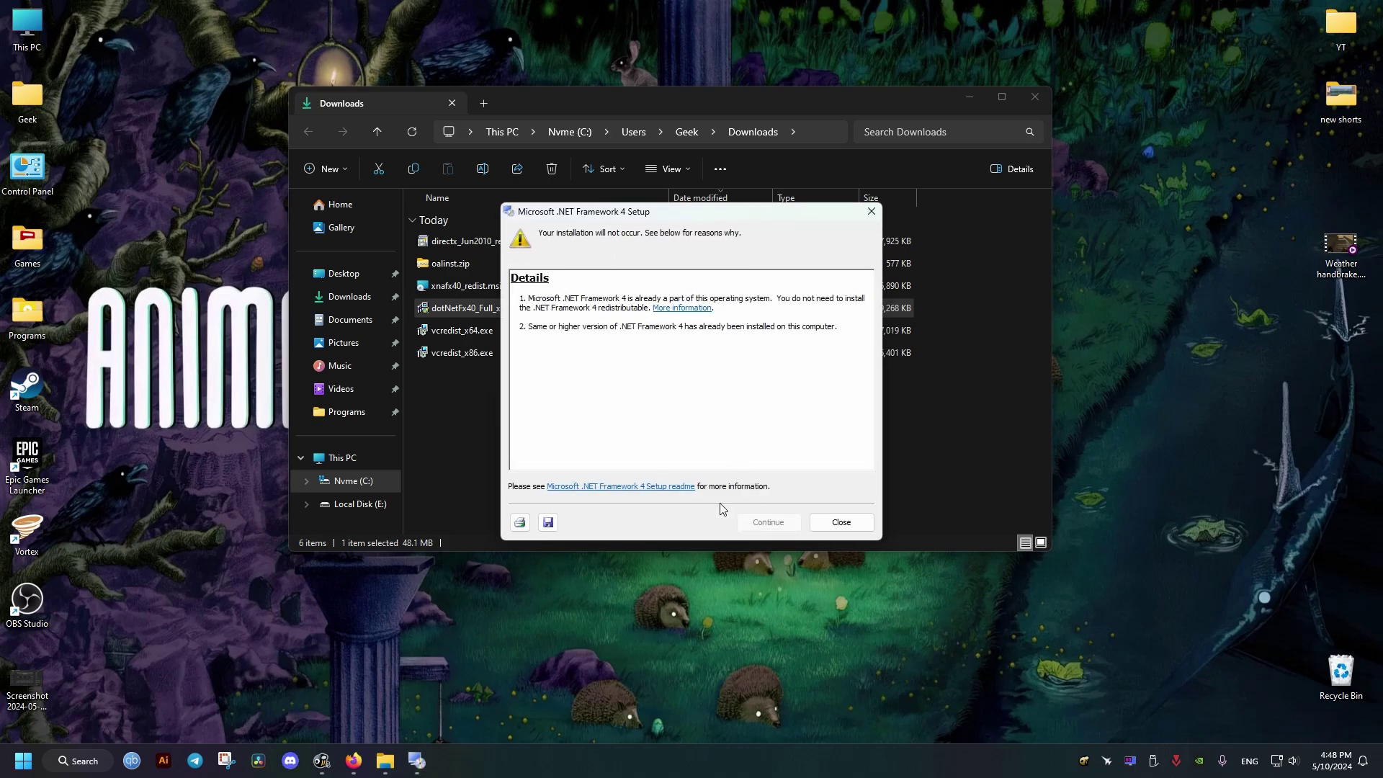
Step: Dismiss the .NET notice and install XNA Framework 4.0 from xnafx40_redist.msi
{"action": "left_click", "coordinate": [871, 213]}
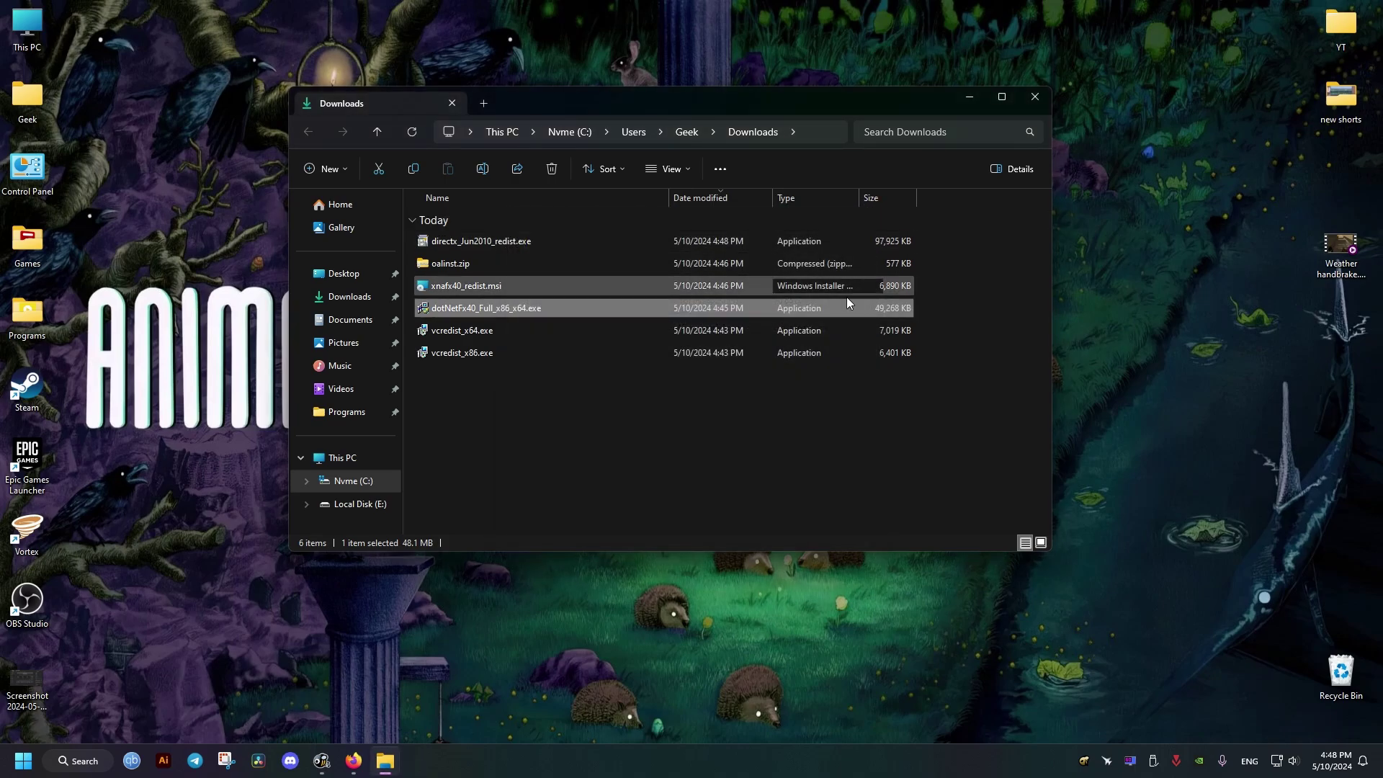
{"action": "double_click", "coordinate": [455, 287]}
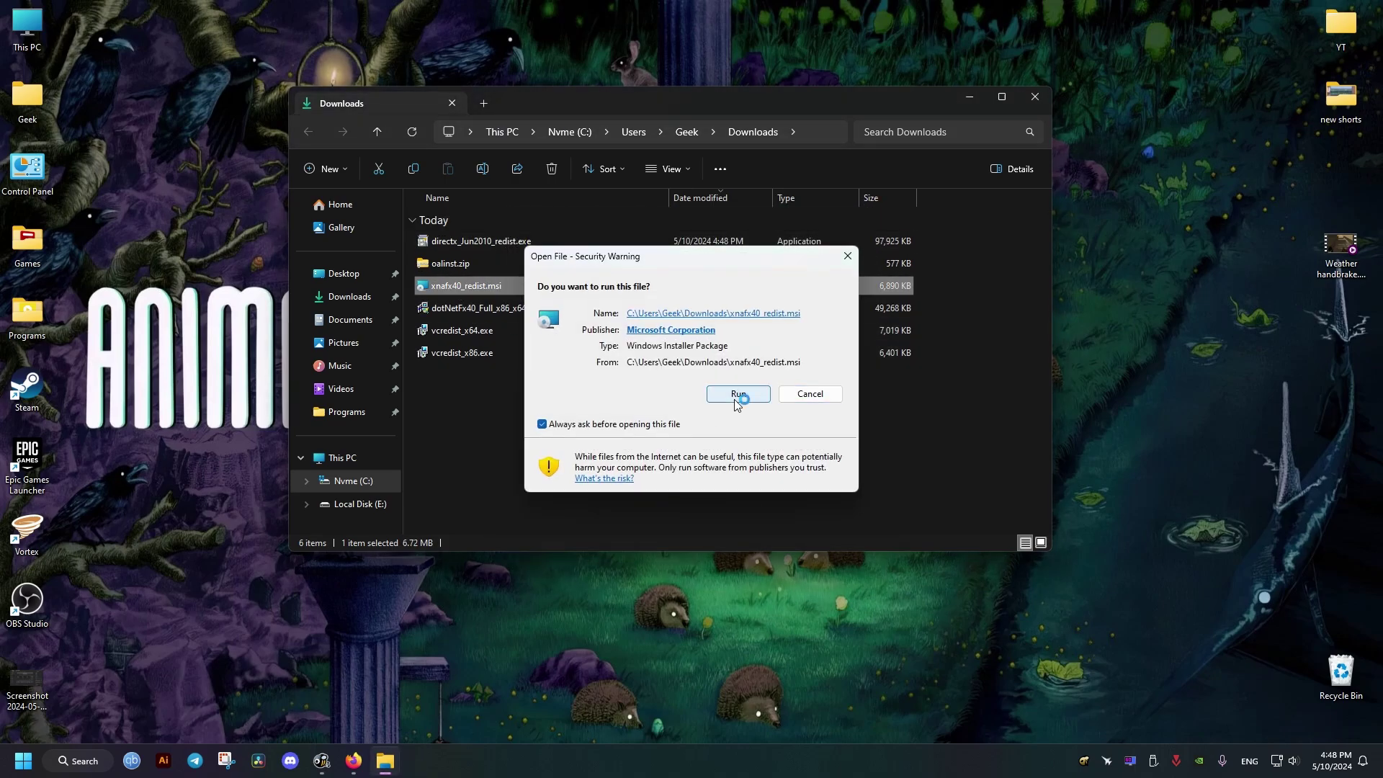
{"action": "left_click", "coordinate": [735, 396]}
{"action": "left_click", "coordinate": [763, 491]}
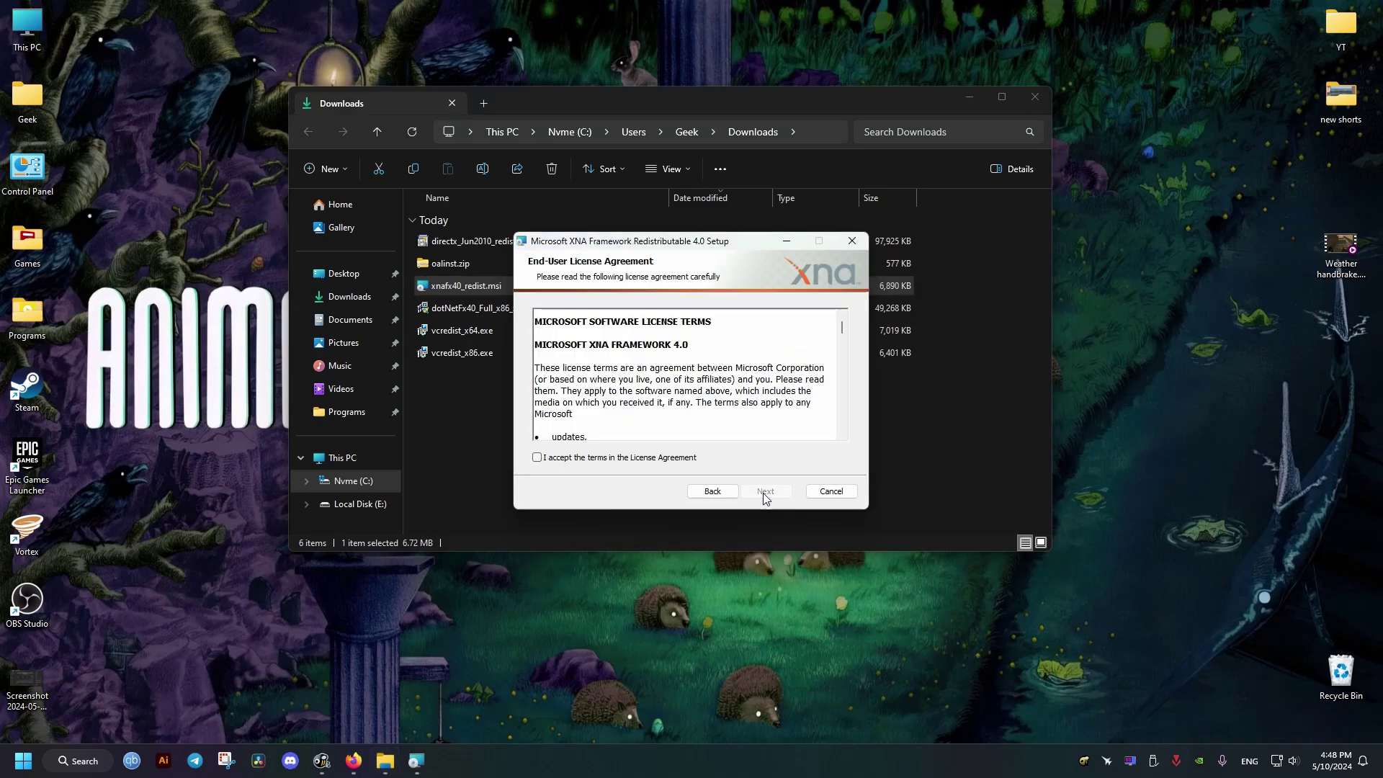
{"action": "left_click", "coordinate": [537, 457]}
{"action": "left_click", "coordinate": [763, 491]}
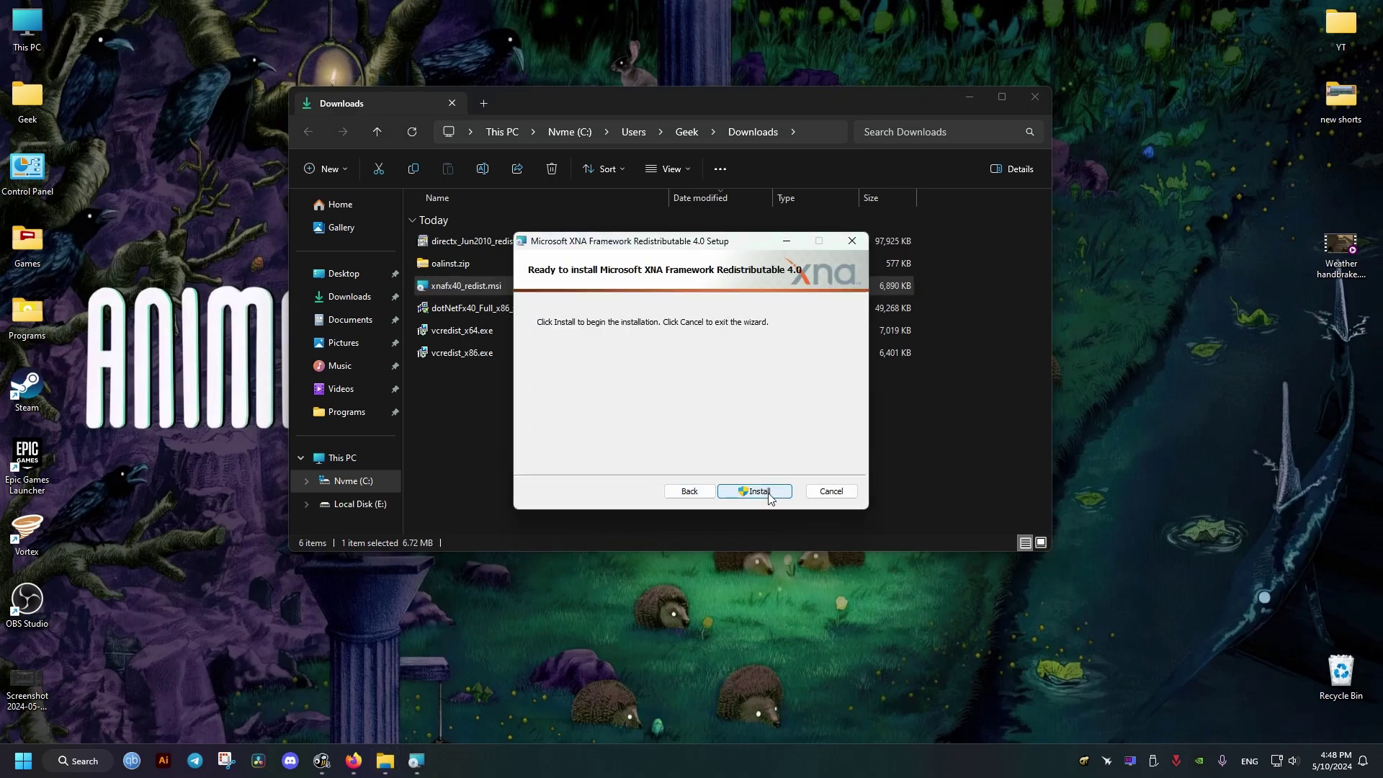
{"action": "left_click", "coordinate": [768, 494]}
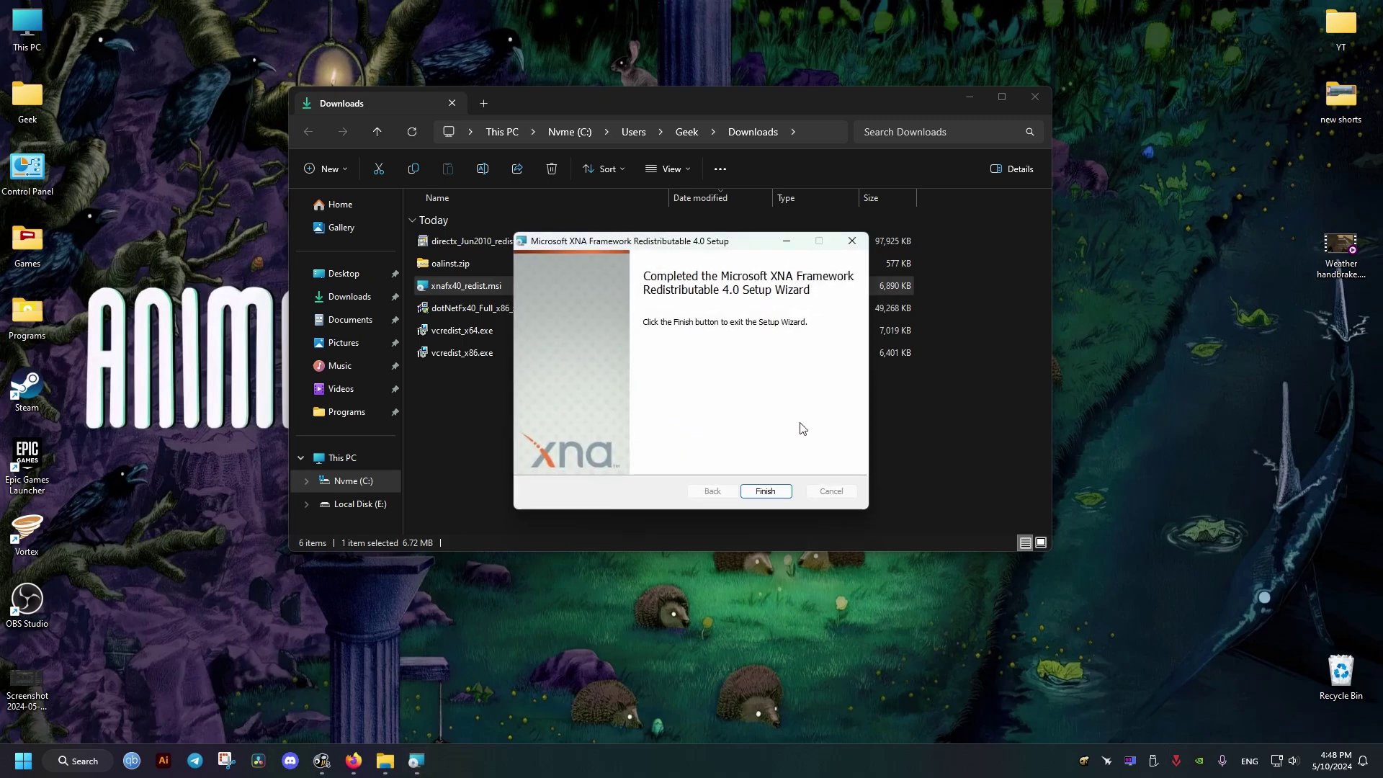
{"action": "left_click", "coordinate": [760, 493]}
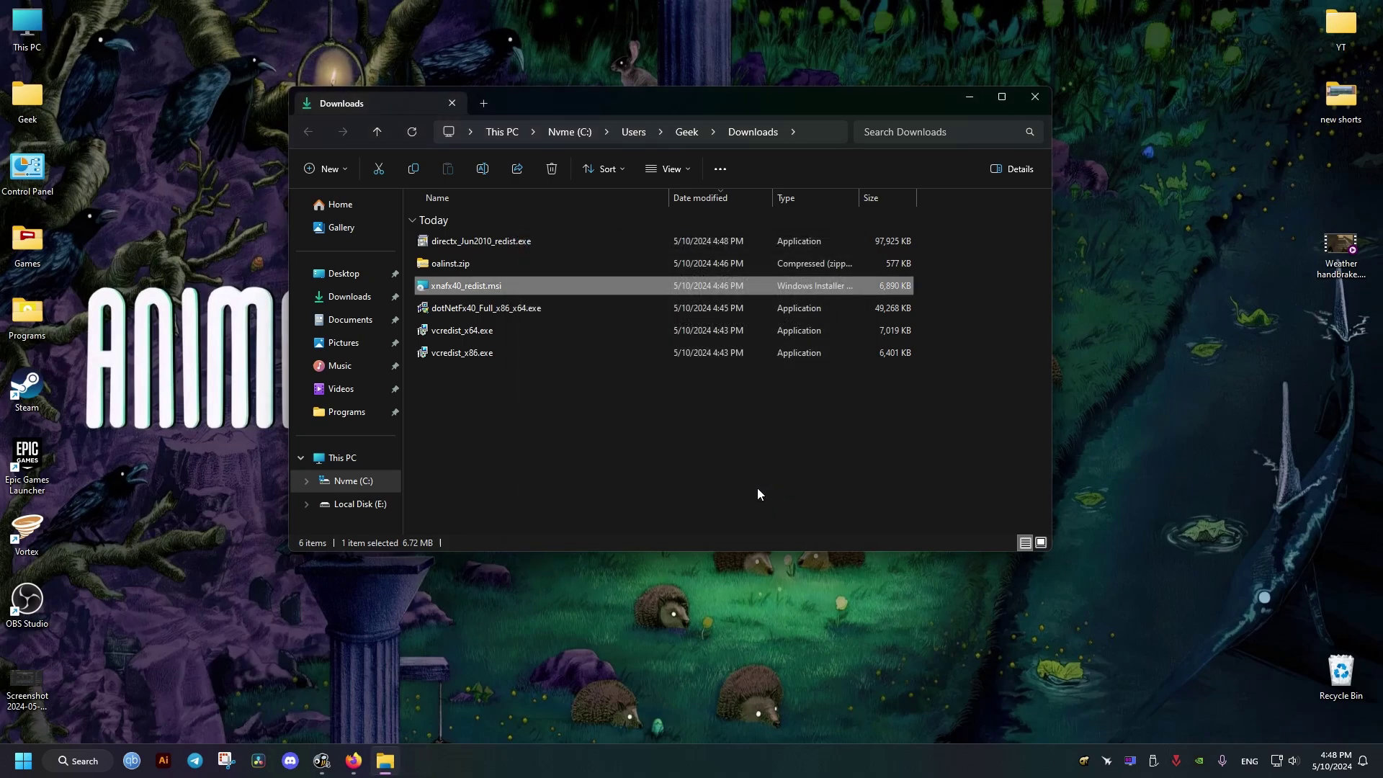
Step: Open oalinst.zip and launch oalinst.exe
{"action": "left_click", "coordinate": [463, 265]}
{"action": "double_click", "coordinate": [463, 263]}
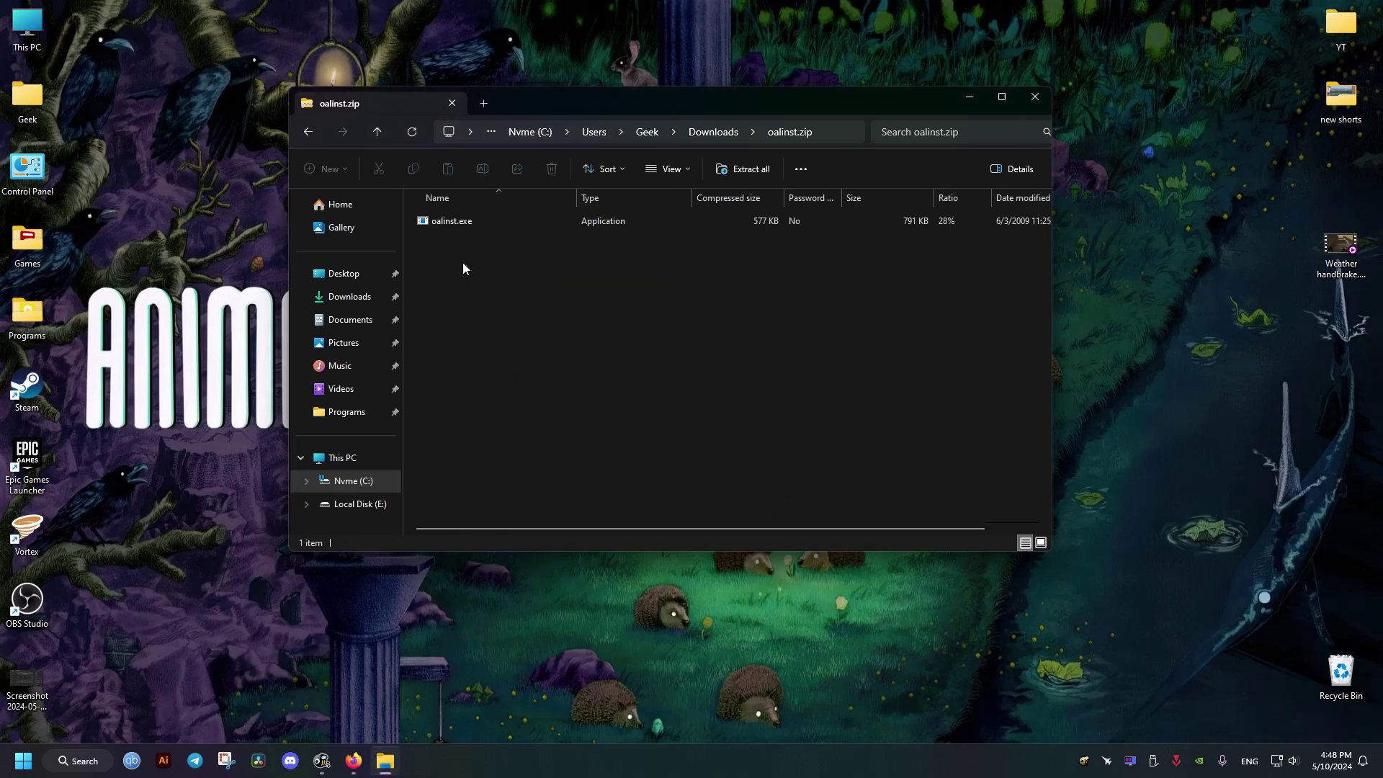
{"action": "left_click", "coordinate": [440, 222]}
{"action": "double_click", "coordinate": [437, 222]}
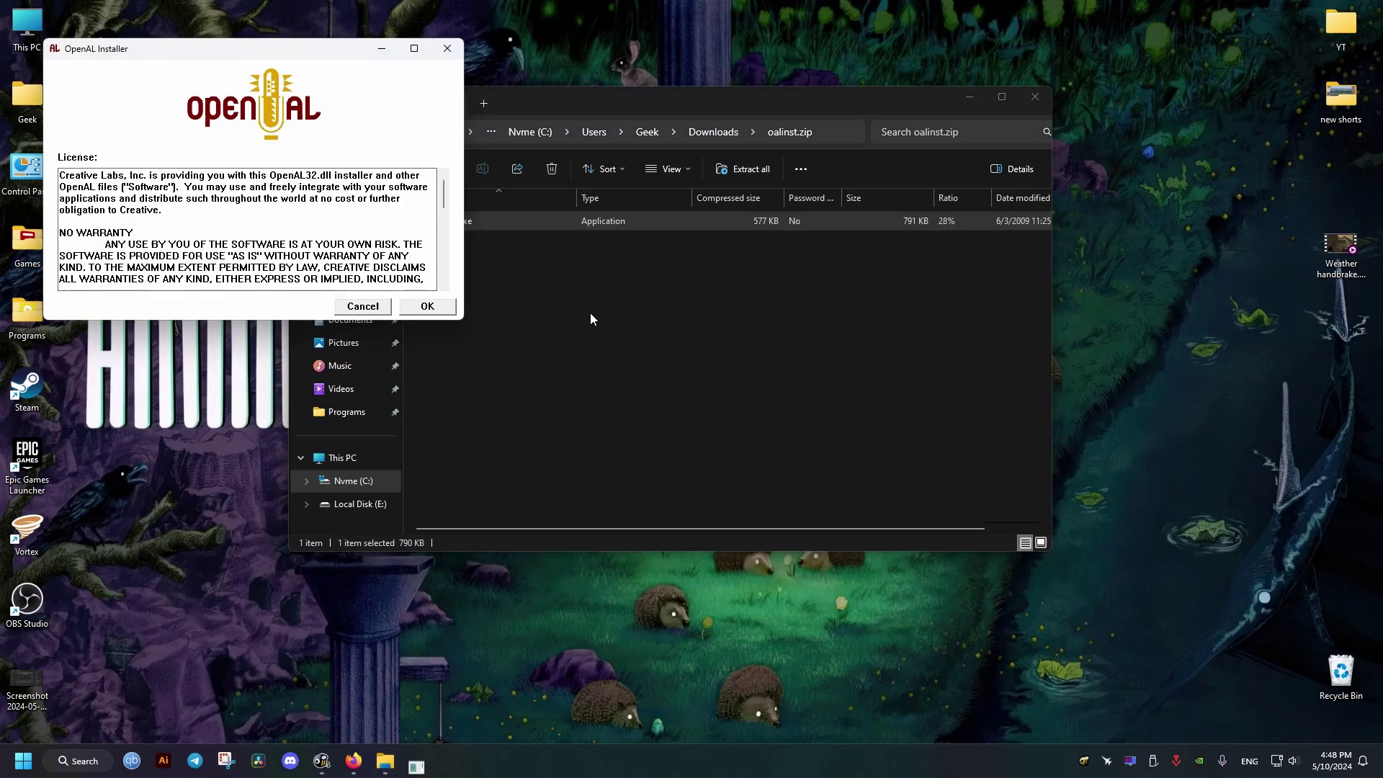
Step: Finish the OpenAL install and launch directx_Jun2010_redist.exe from Downloads
{"action": "left_click", "coordinate": [418, 309]}
{"action": "left_click", "coordinate": [720, 419]}
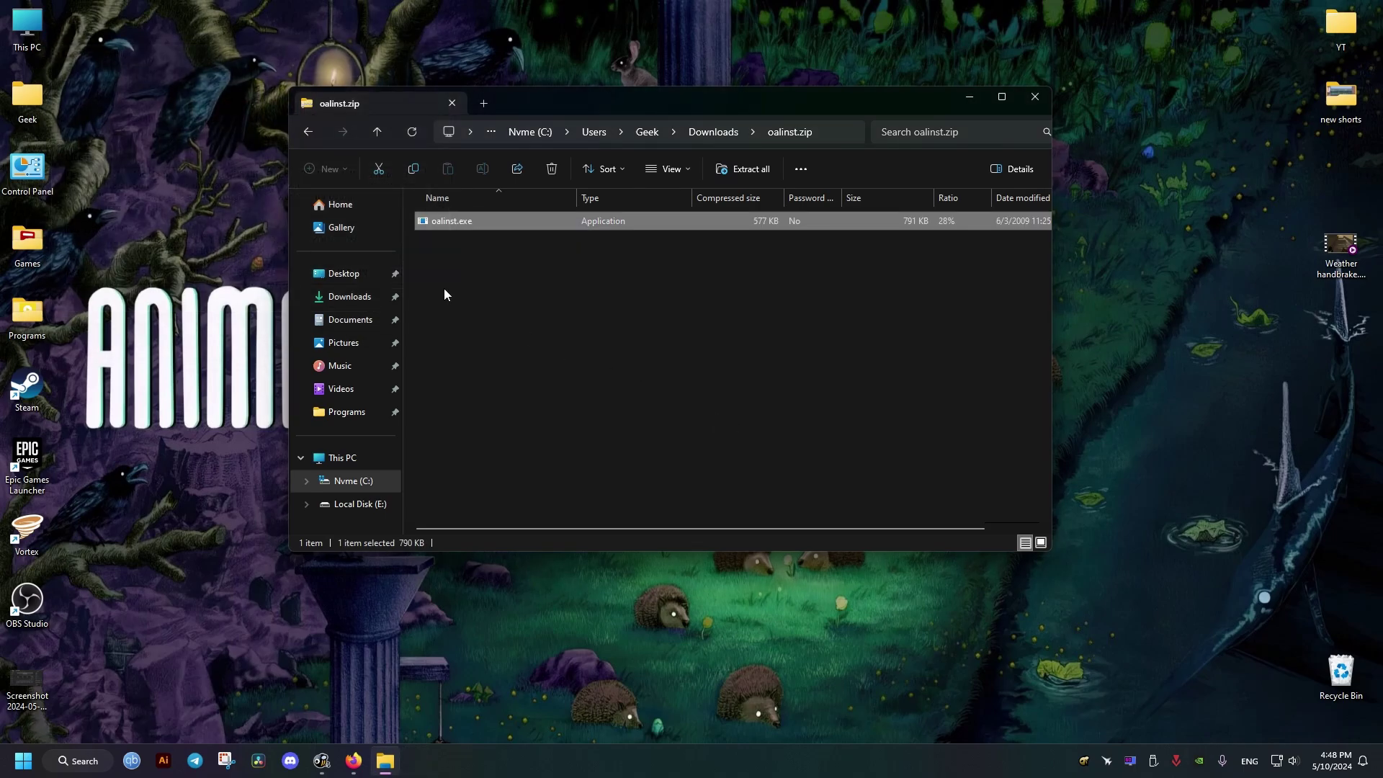
{"action": "left_click", "coordinate": [712, 134]}
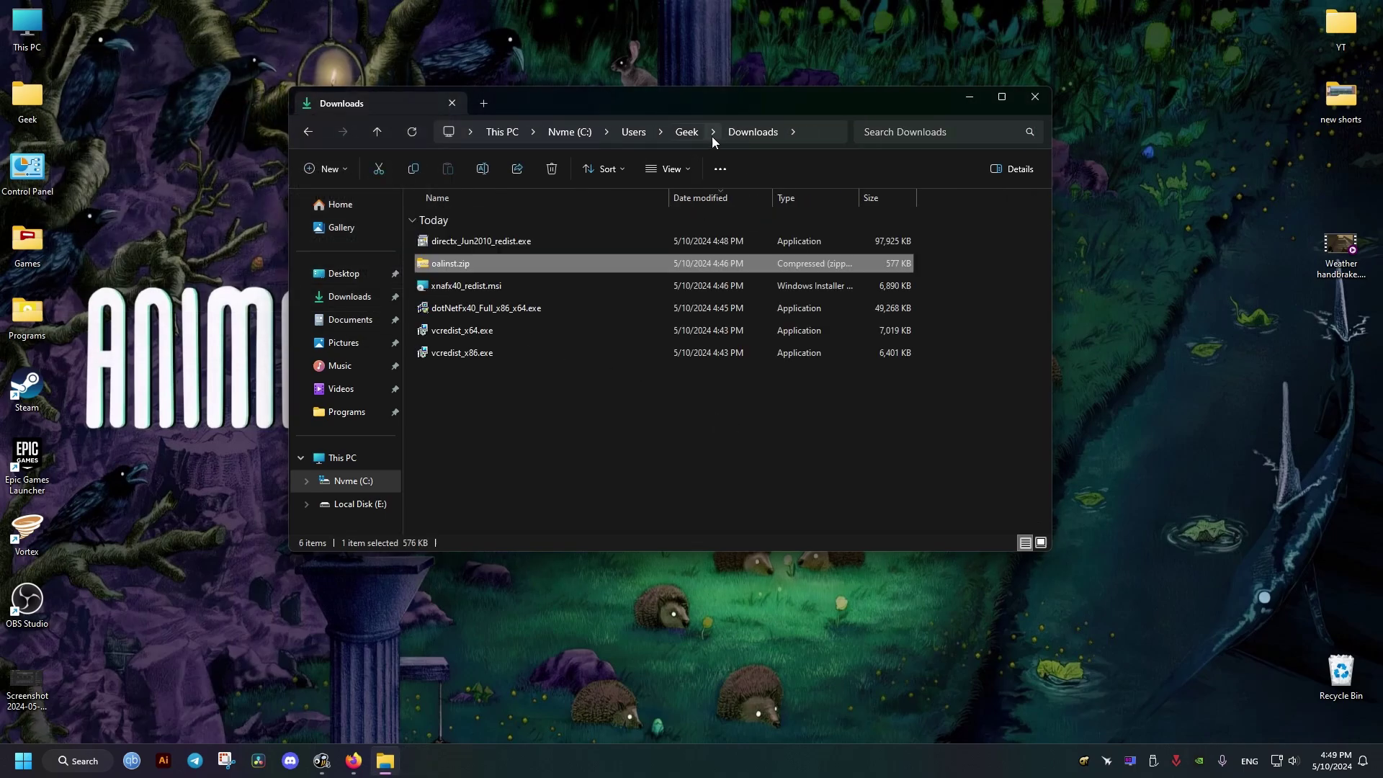
{"action": "left_click", "coordinate": [480, 243]}
{"action": "double_click", "coordinate": [482, 244]}
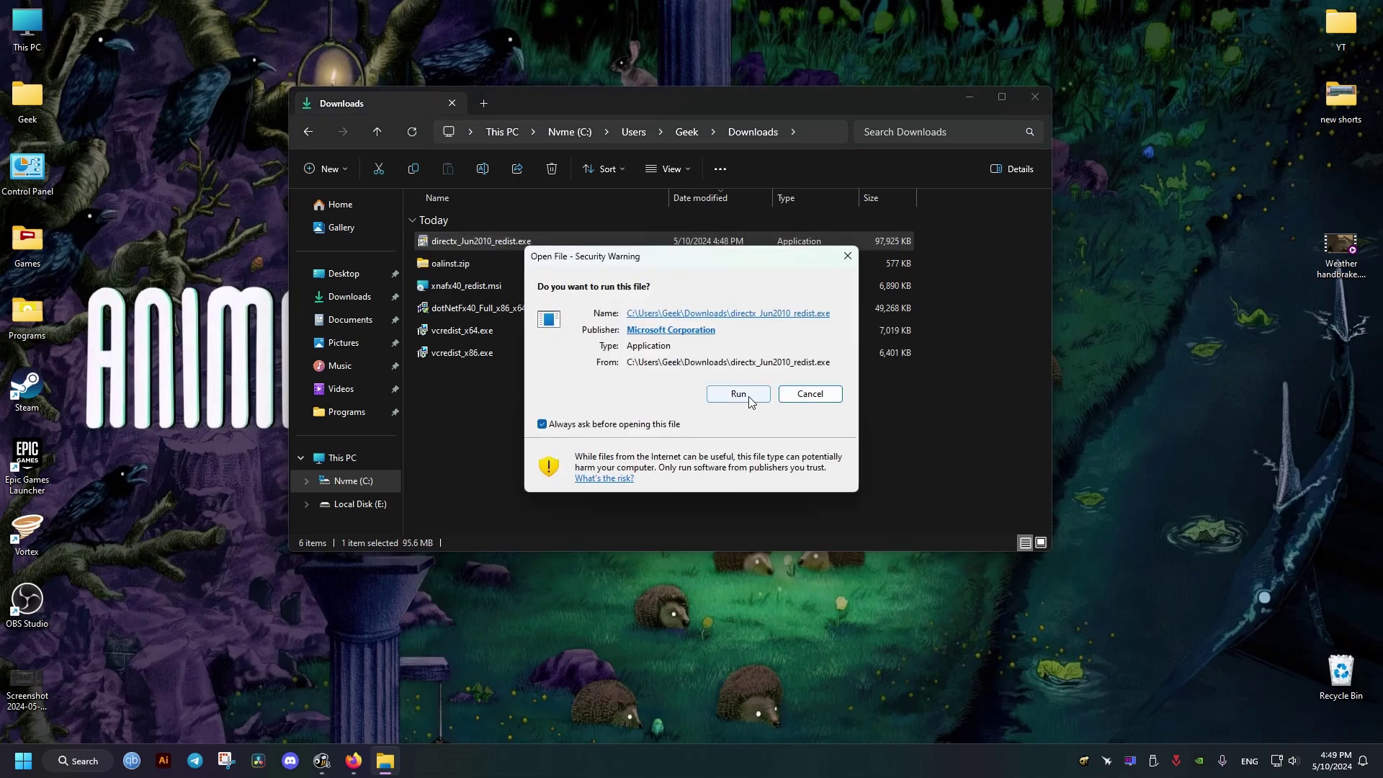
{"action": "left_click", "coordinate": [738, 394]}
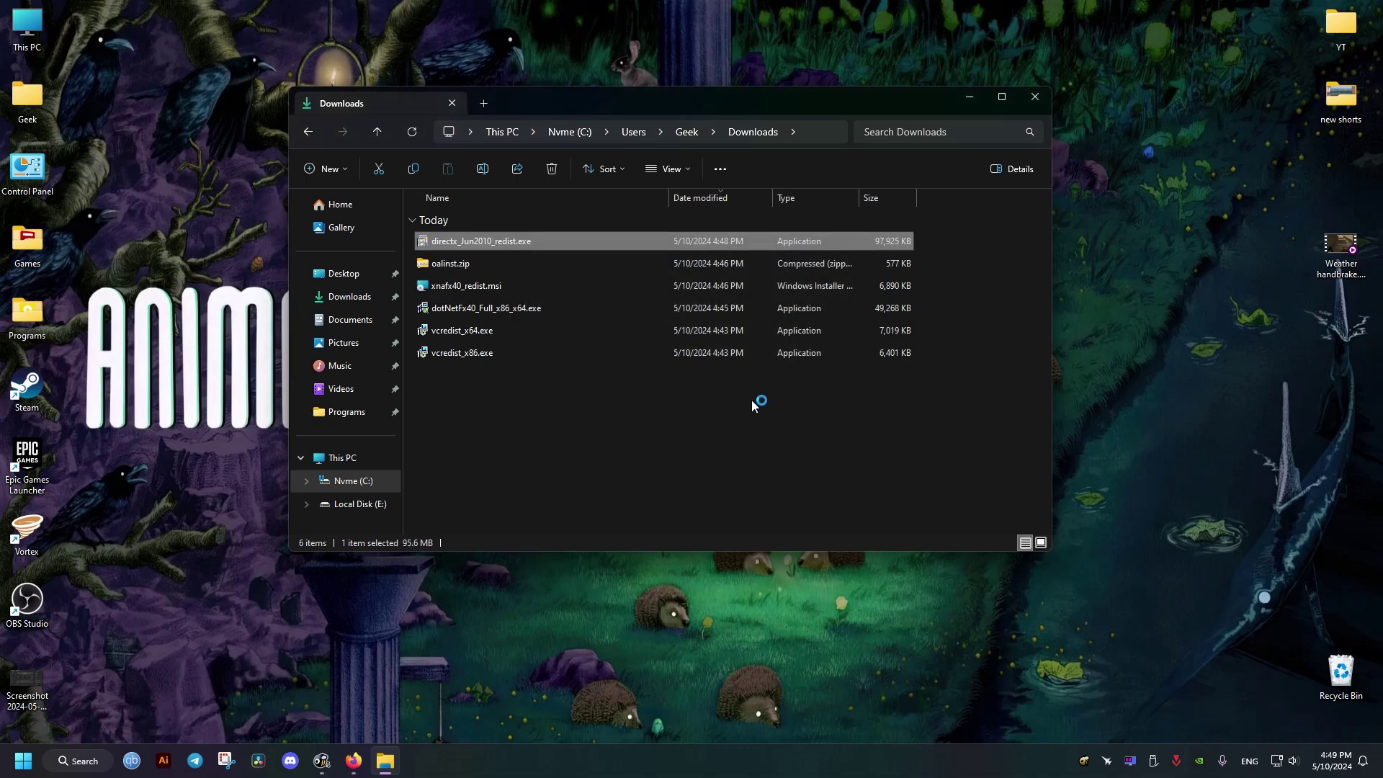
Step: Accept the DirectX license and create a new desktop folder named dx
{"action": "left_click", "coordinate": [728, 502]}
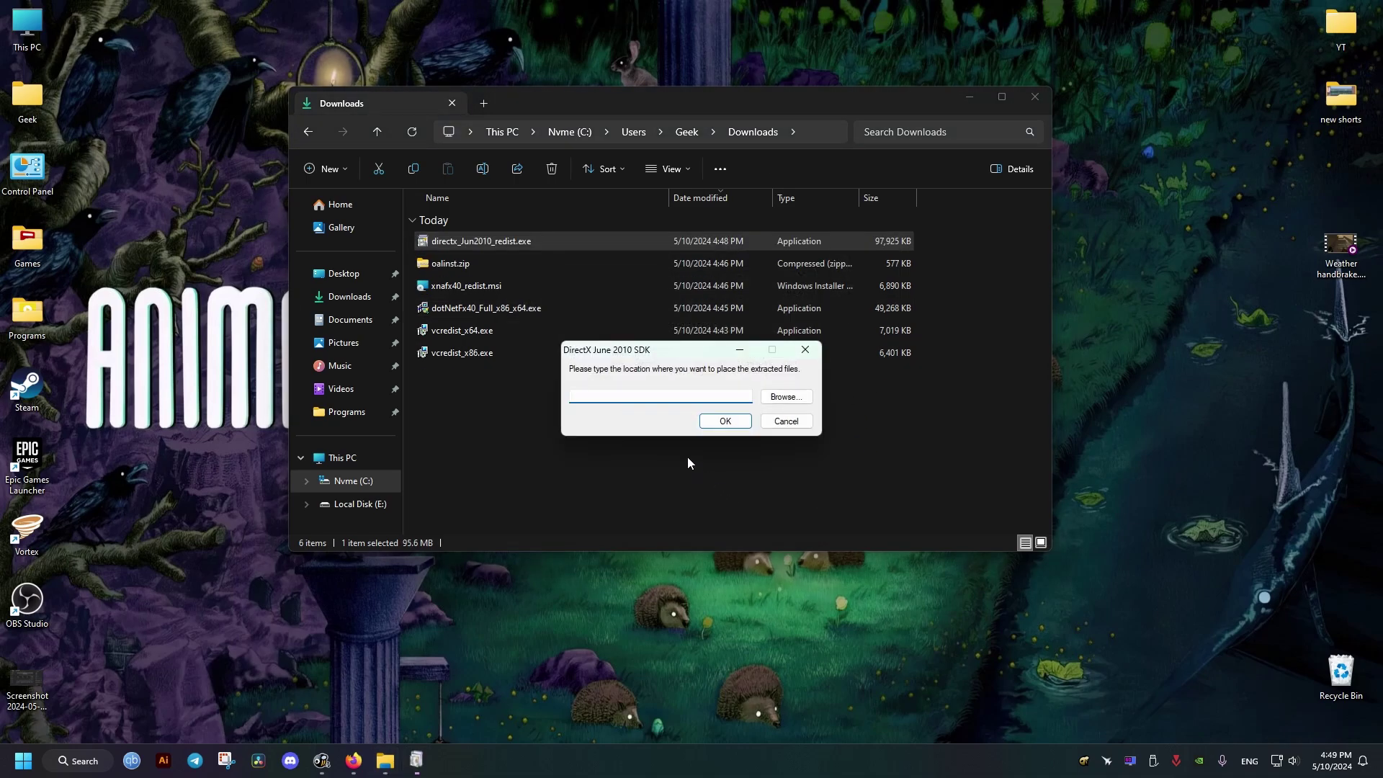
{"action": "left_click", "coordinate": [1042, 100]}
{"action": "right_click", "coordinate": [329, 339]}
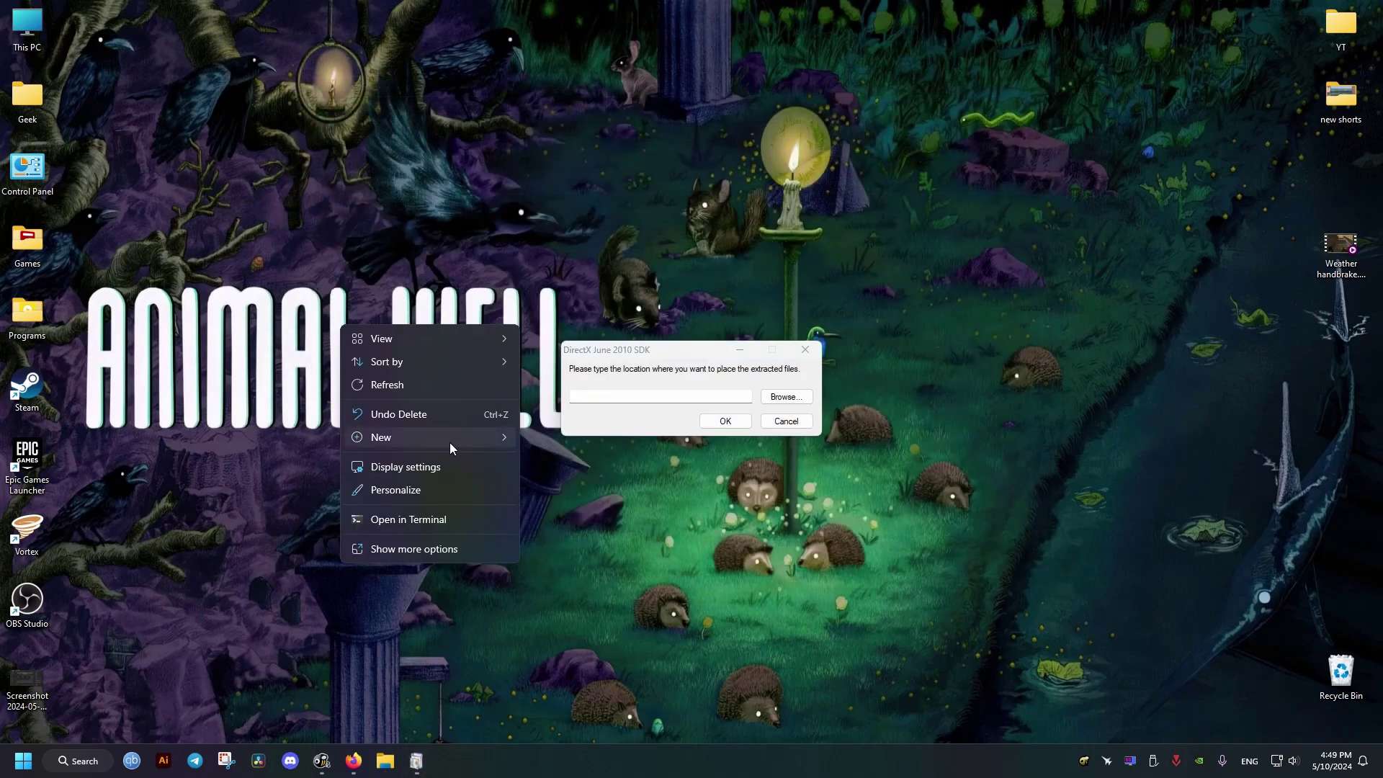
{"action": "mouse_move", "coordinate": [429, 437]}
{"action": "left_click", "coordinate": [551, 441]}
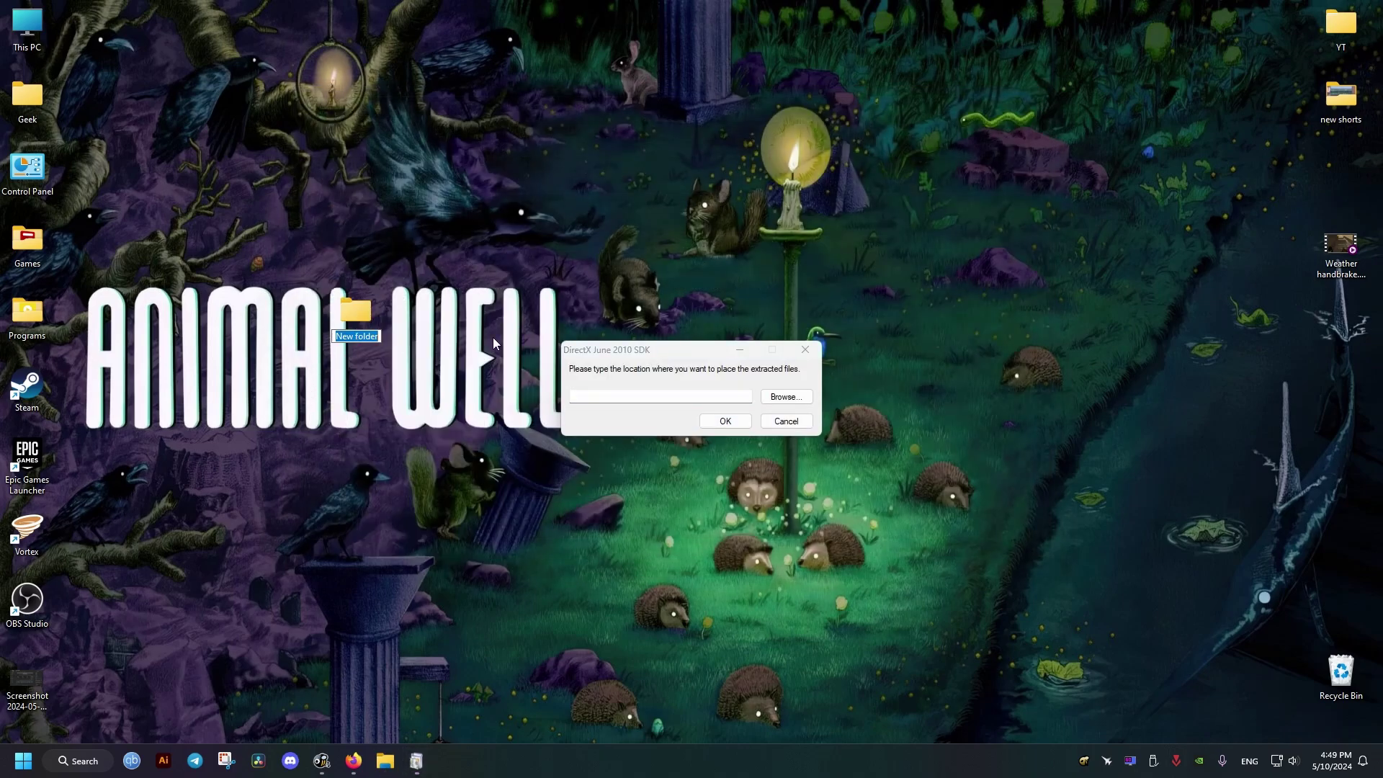
{"action": "type", "text": "dx"}
{"action": "left_click_drag", "start_coordinate": [357, 307], "coordinate": [249, 163]}
Step: Choose the dx folder as the extraction destination
{"action": "left_click", "coordinate": [784, 397]}
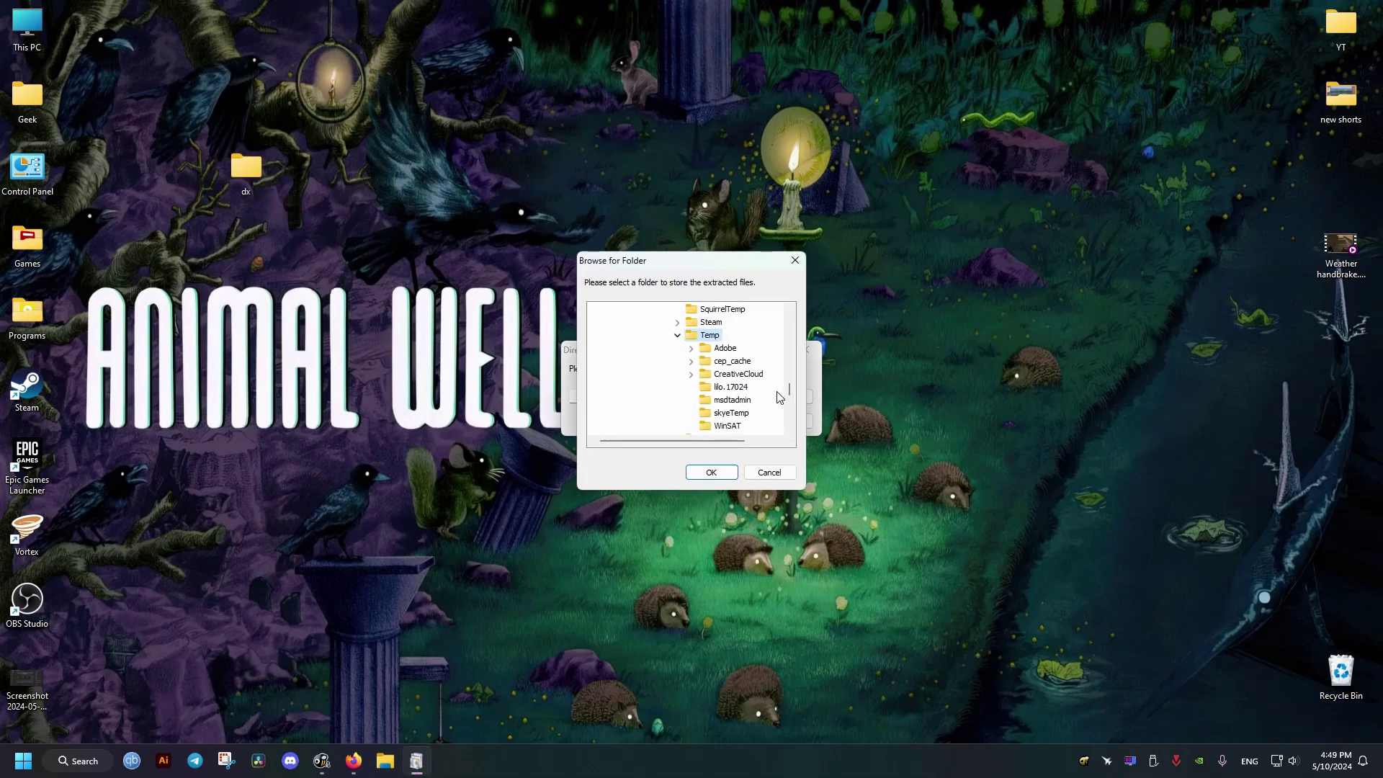
{"action": "scroll", "coordinate": [682, 351], "scroll_direction": "up", "scroll_amount": 2}
{"action": "scroll", "coordinate": [678, 362], "scroll_direction": "up", "scroll_amount": 3}
{"action": "scroll", "coordinate": [675, 375], "scroll_direction": "up", "scroll_amount": 3}
{"action": "left_click_drag", "start_coordinate": [786, 358], "coordinate": [792, 303]}
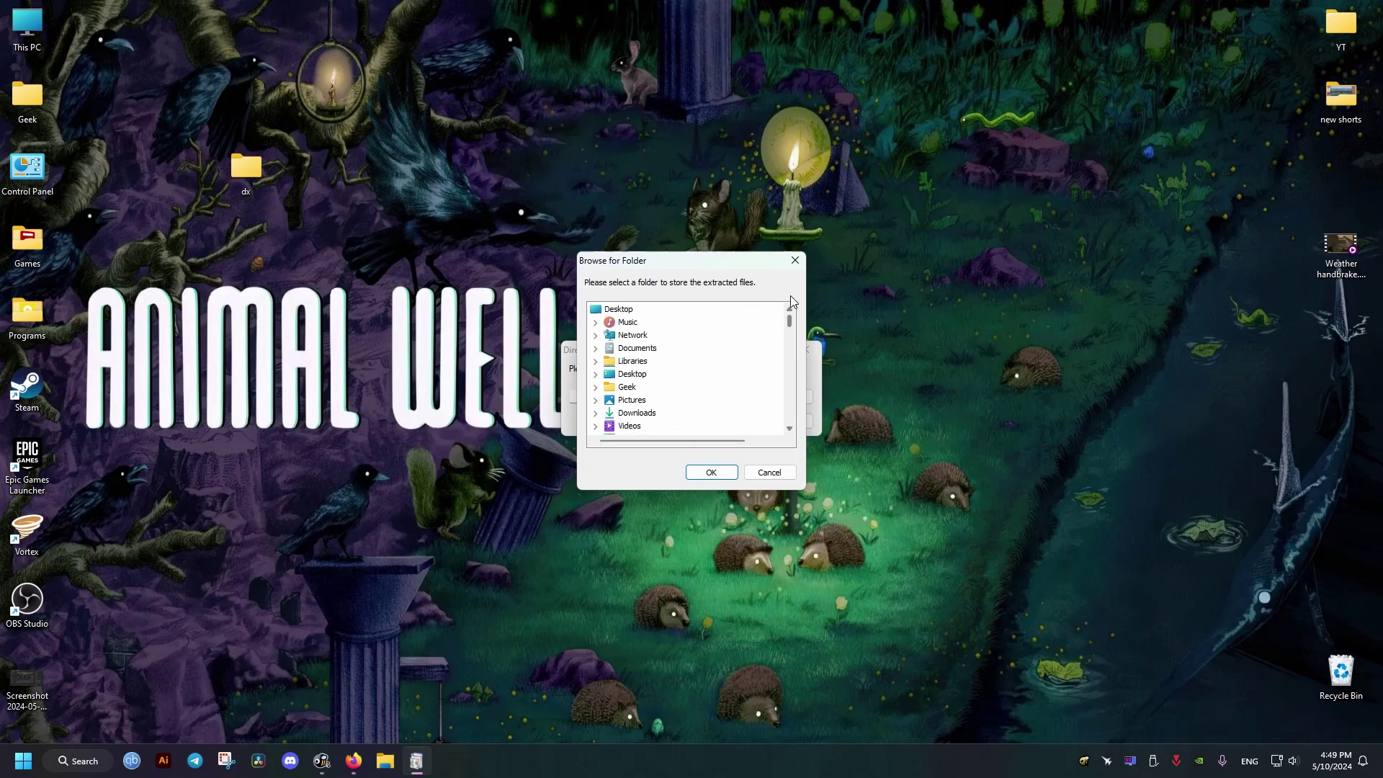
{"action": "scroll", "coordinate": [607, 415], "scroll_direction": "down", "scroll_amount": 1}
{"action": "left_click", "coordinate": [594, 401]}
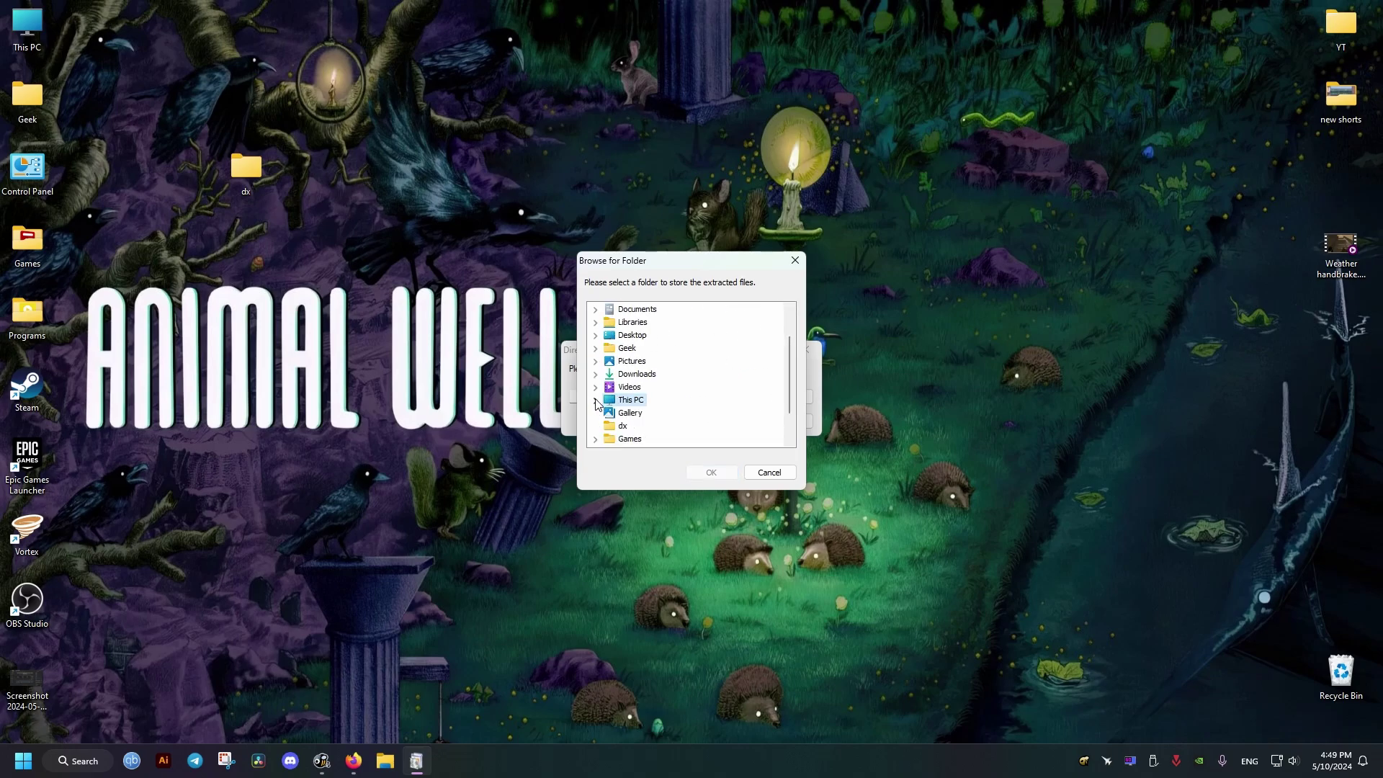
{"action": "left_click", "coordinate": [623, 427]}
{"action": "left_click", "coordinate": [700, 471]}
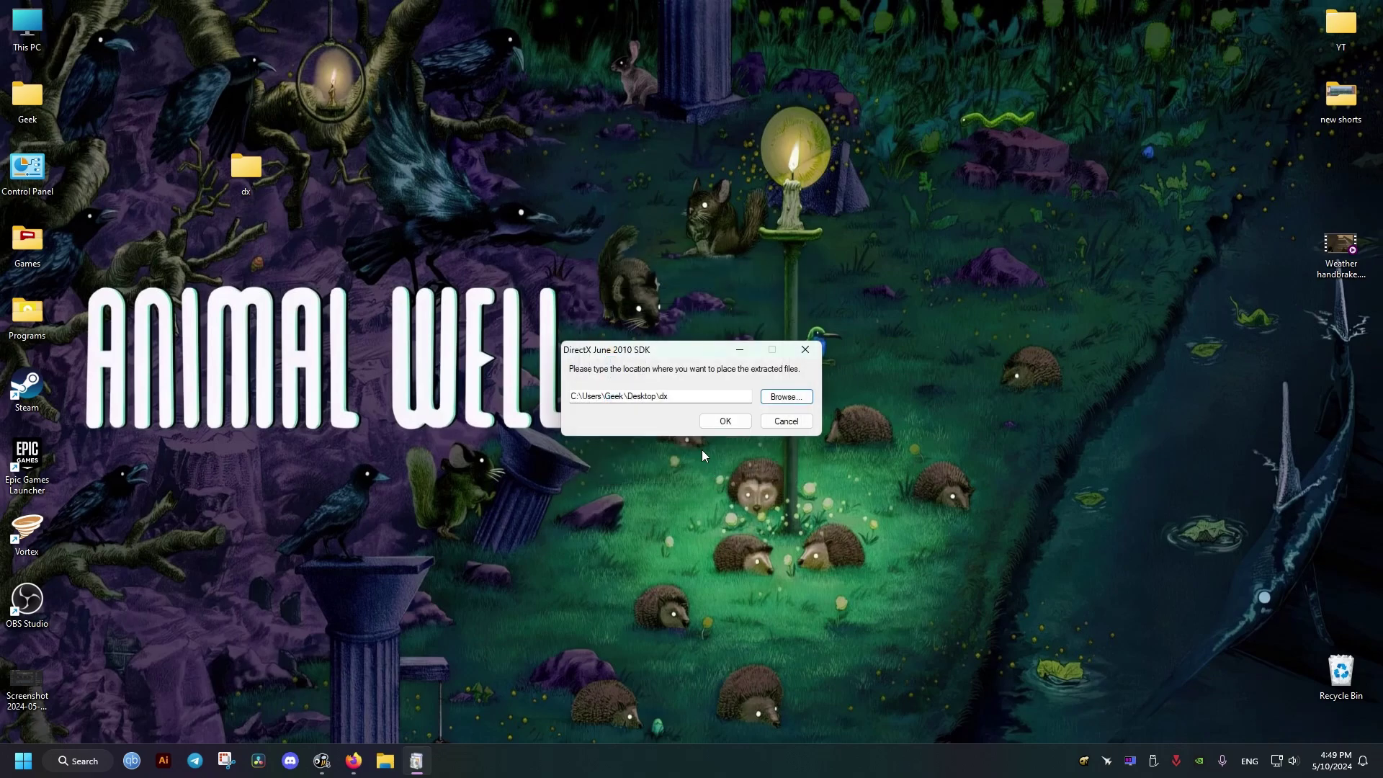
Step: Extract DirectX into dx, then run DXSETUP.exe, accept the license and install the runtime
{"action": "left_click", "coordinate": [725, 422]}
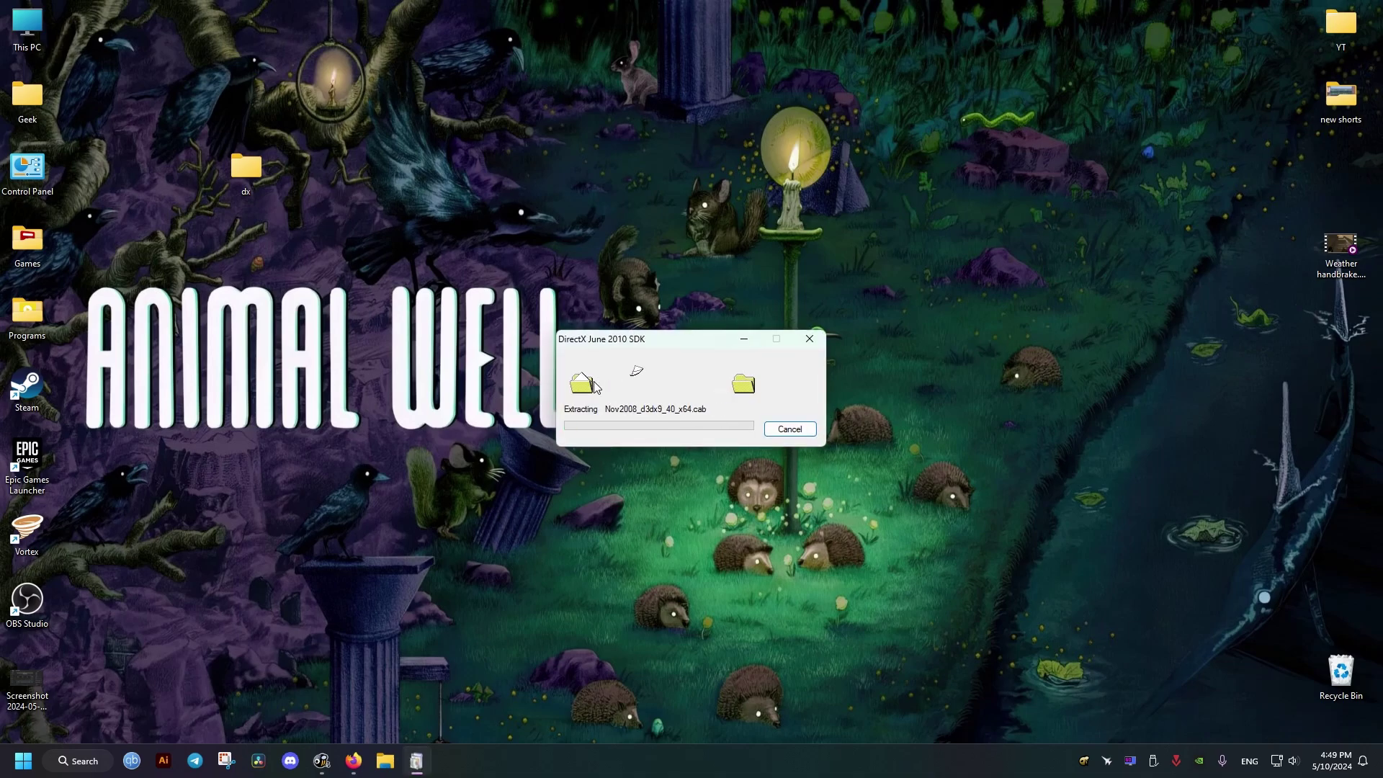
{"action": "double_click", "coordinate": [253, 173]}
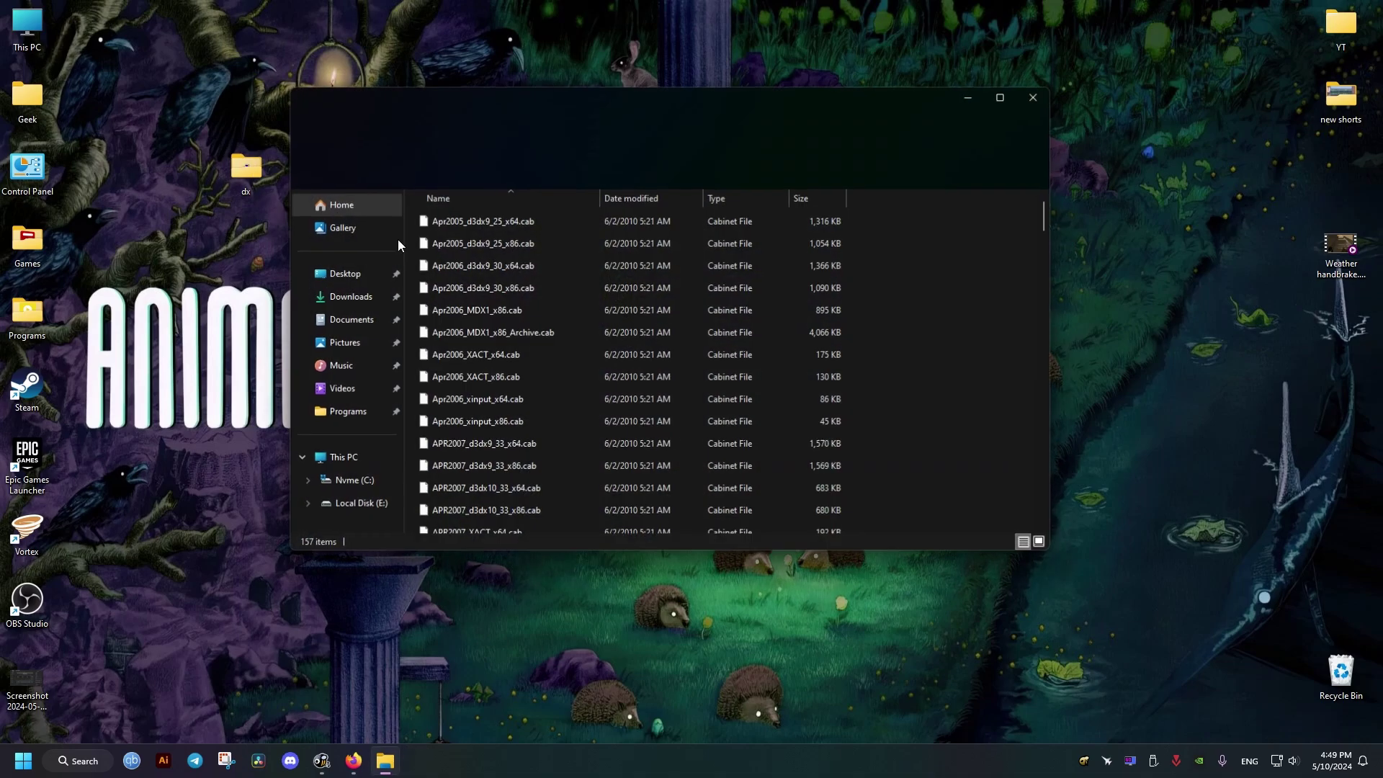
{"action": "scroll", "coordinate": [661, 424], "scroll_direction": "down", "scroll_amount": 5}
{"action": "scroll", "coordinate": [661, 425], "scroll_direction": "down", "scroll_amount": 3}
{"action": "scroll", "coordinate": [660, 425], "scroll_direction": "down", "scroll_amount": 2}
{"action": "scroll", "coordinate": [660, 424], "scroll_direction": "down", "scroll_amount": 3}
{"action": "double_click", "coordinate": [438, 279]}
{"action": "left_click", "coordinate": [221, 266]}
{"action": "left_click", "coordinate": [319, 316]}
{"action": "left_click", "coordinate": [319, 316]}
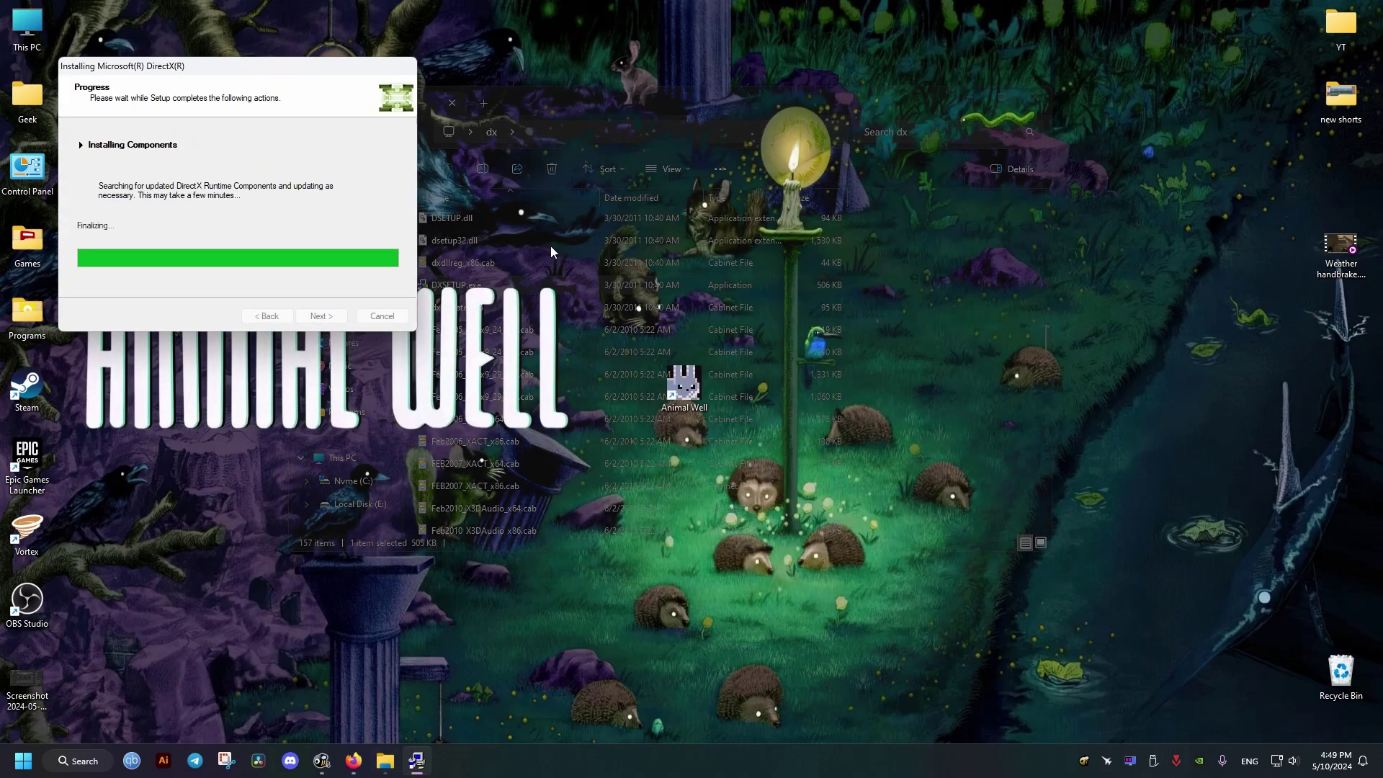
Step: Close DirectX setup and locate the Animal Well folder inside Games
{"action": "left_click", "coordinate": [319, 315]}
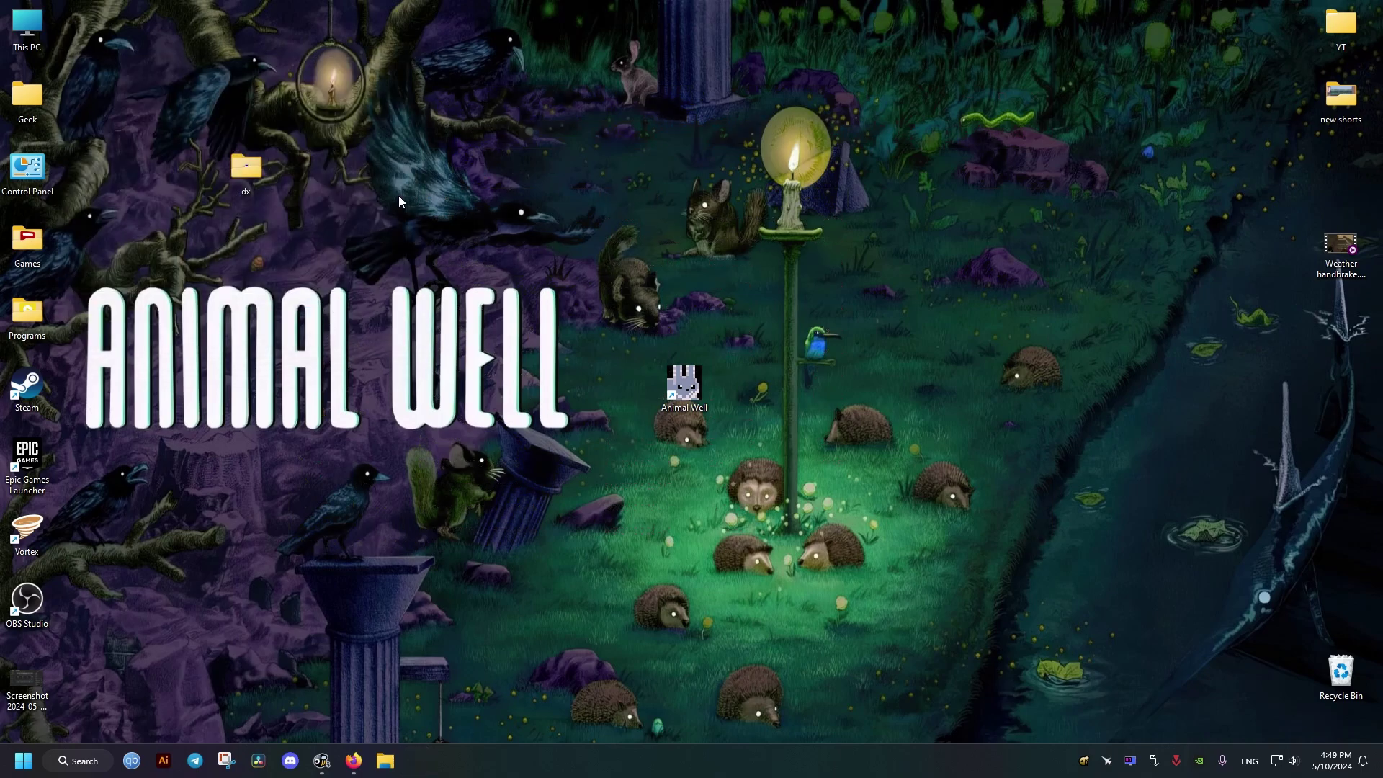
{"action": "double_click", "coordinate": [27, 243]}
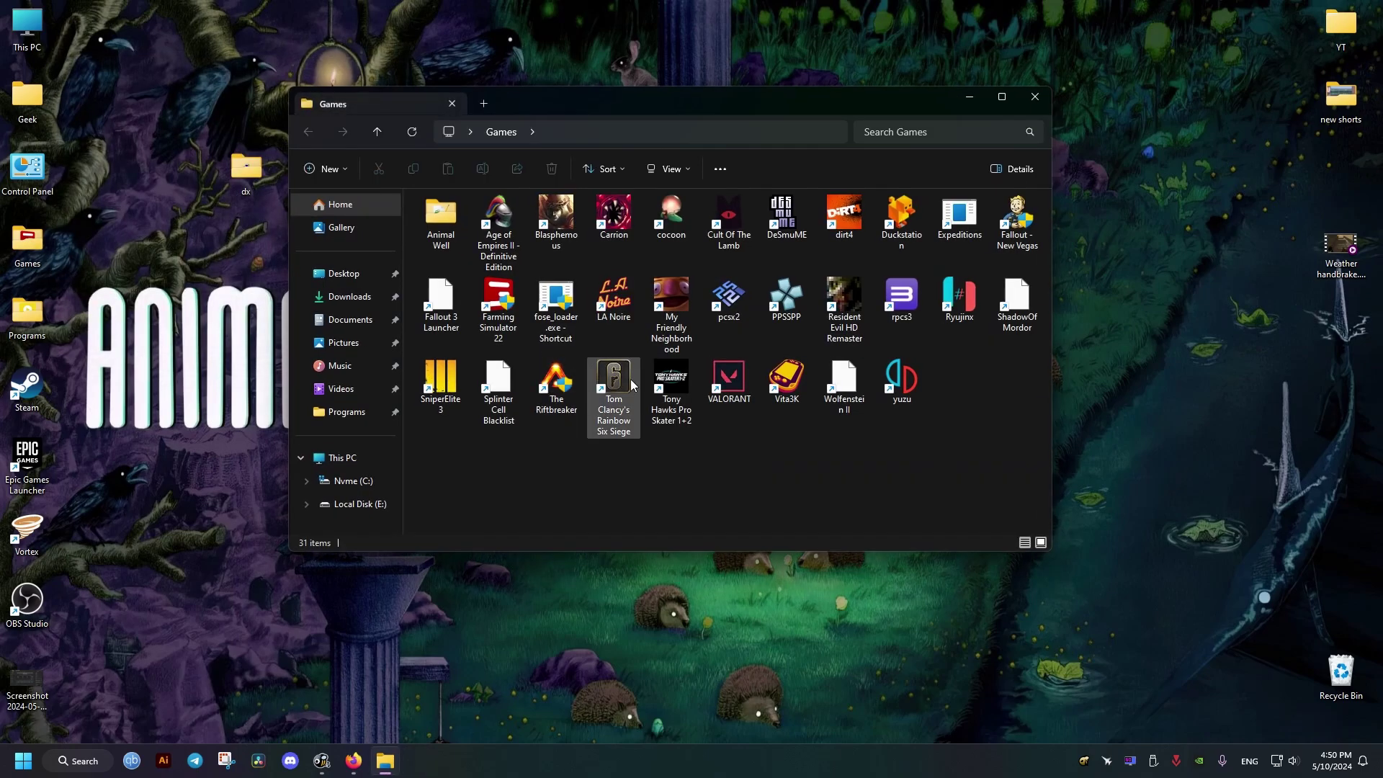
{"action": "double_click", "coordinate": [441, 219]}
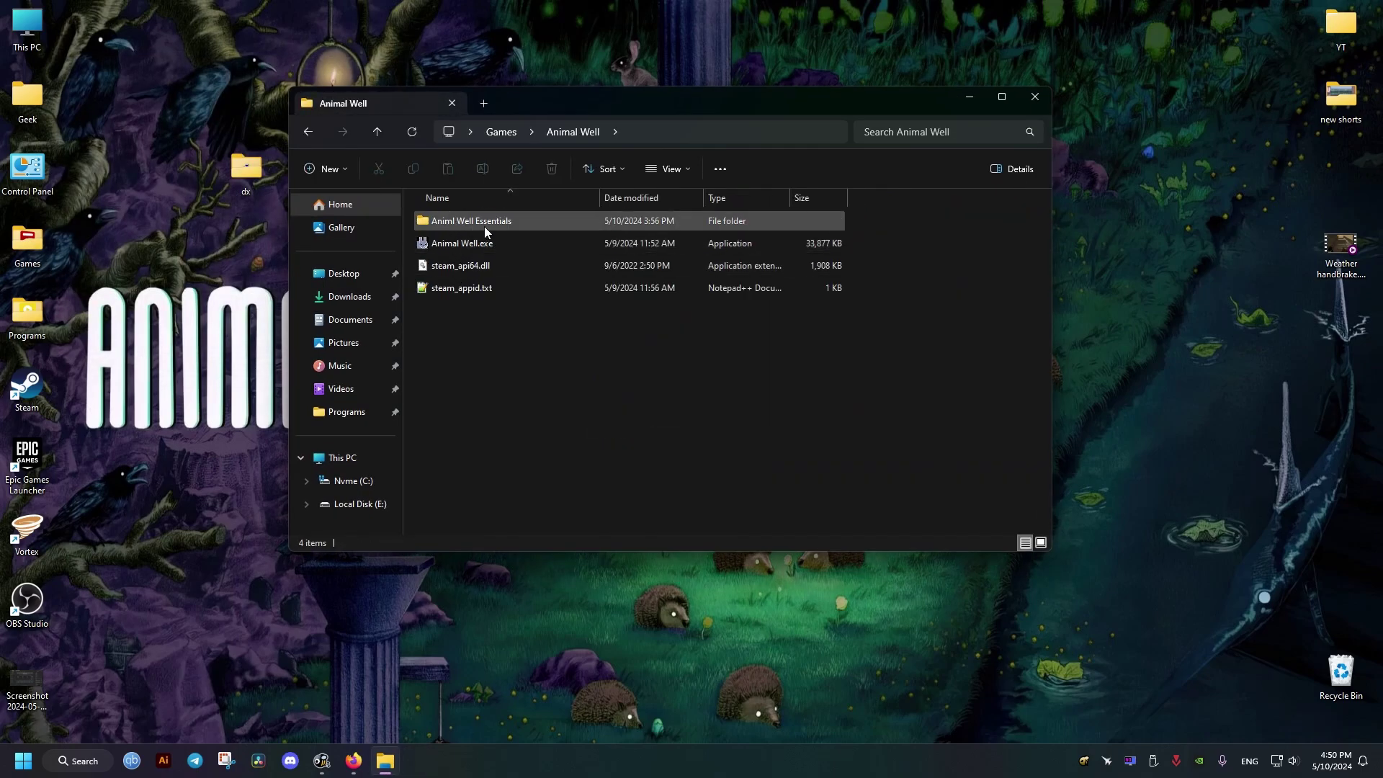
{"action": "left_click", "coordinate": [308, 131]}
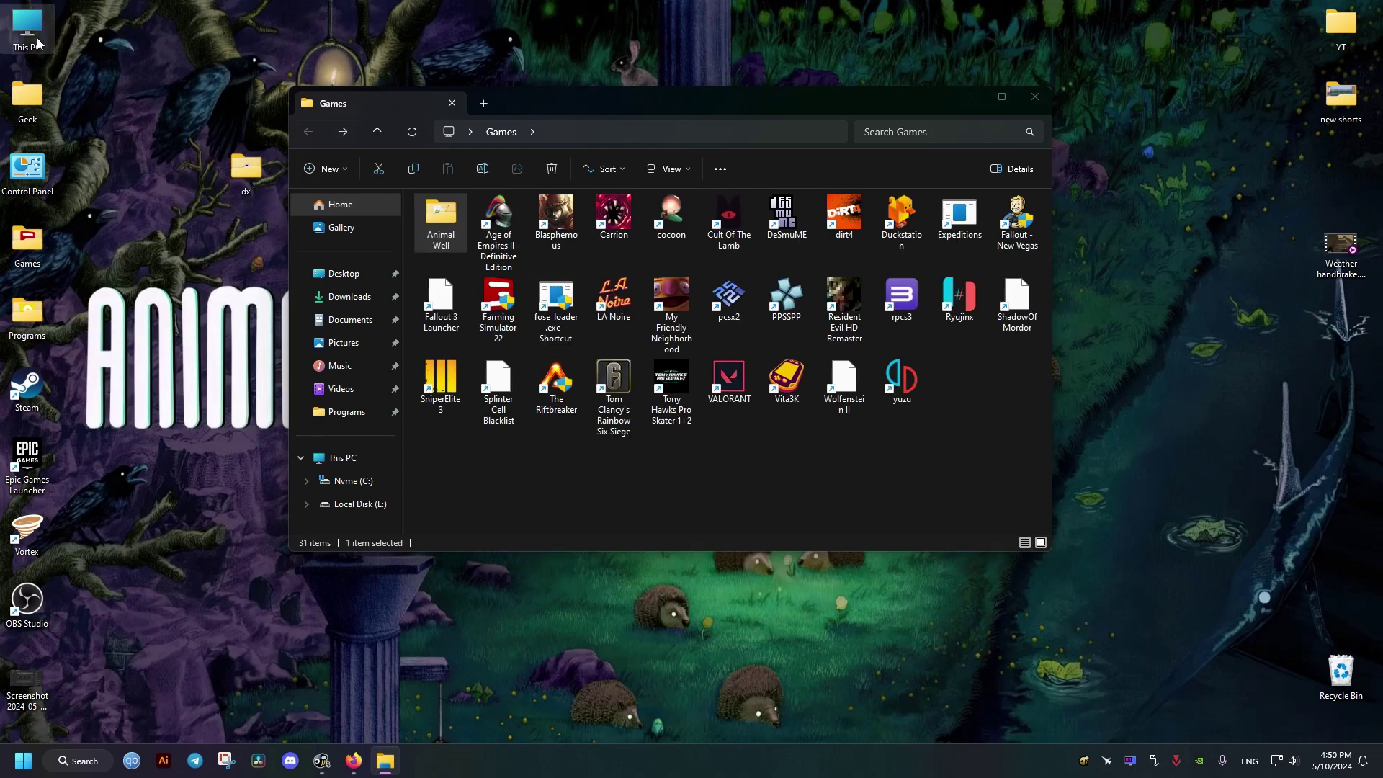
Step: Open C:\Program Files (x86)\Steam\steamapps\common in a second Explorer window
{"action": "key", "text": "super+e"}
{"action": "double_click", "coordinate": [524, 255]}
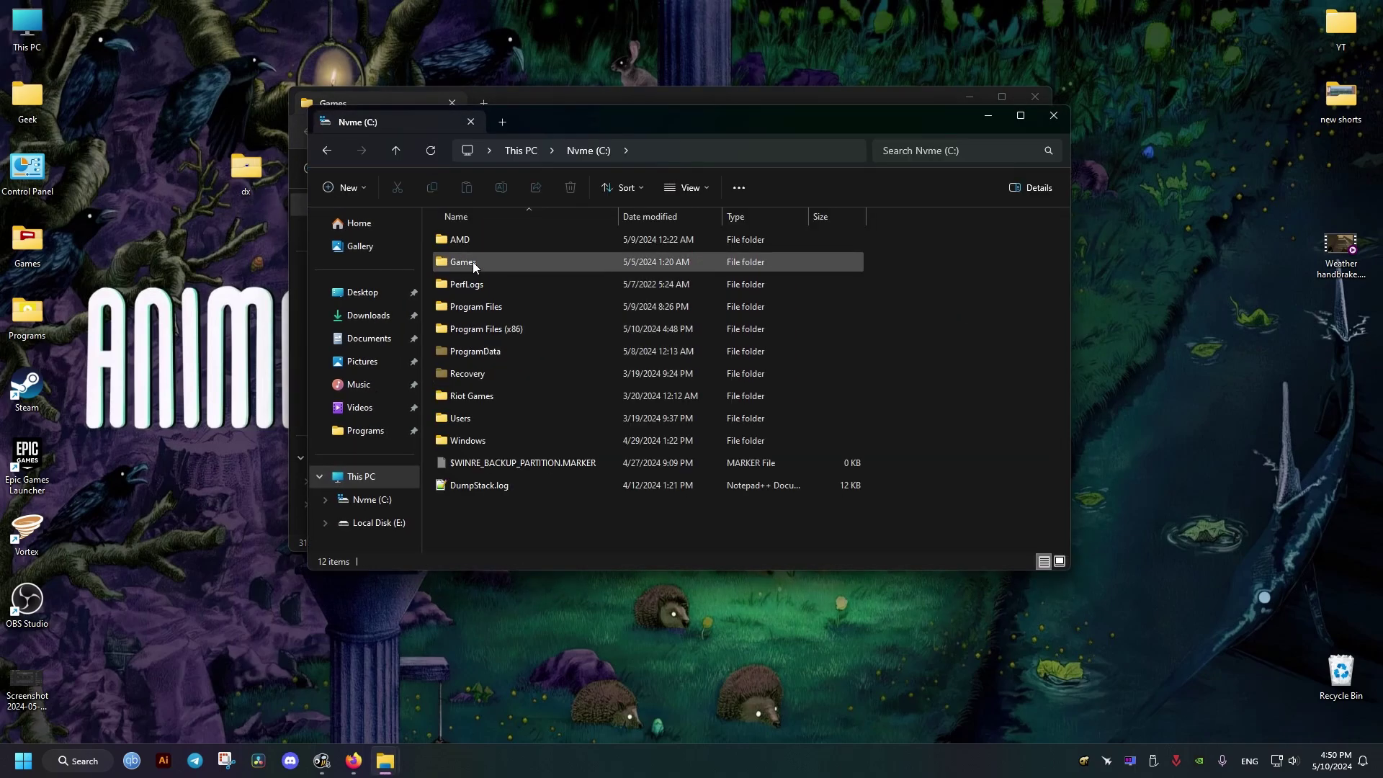
{"action": "double_click", "coordinate": [490, 325]}
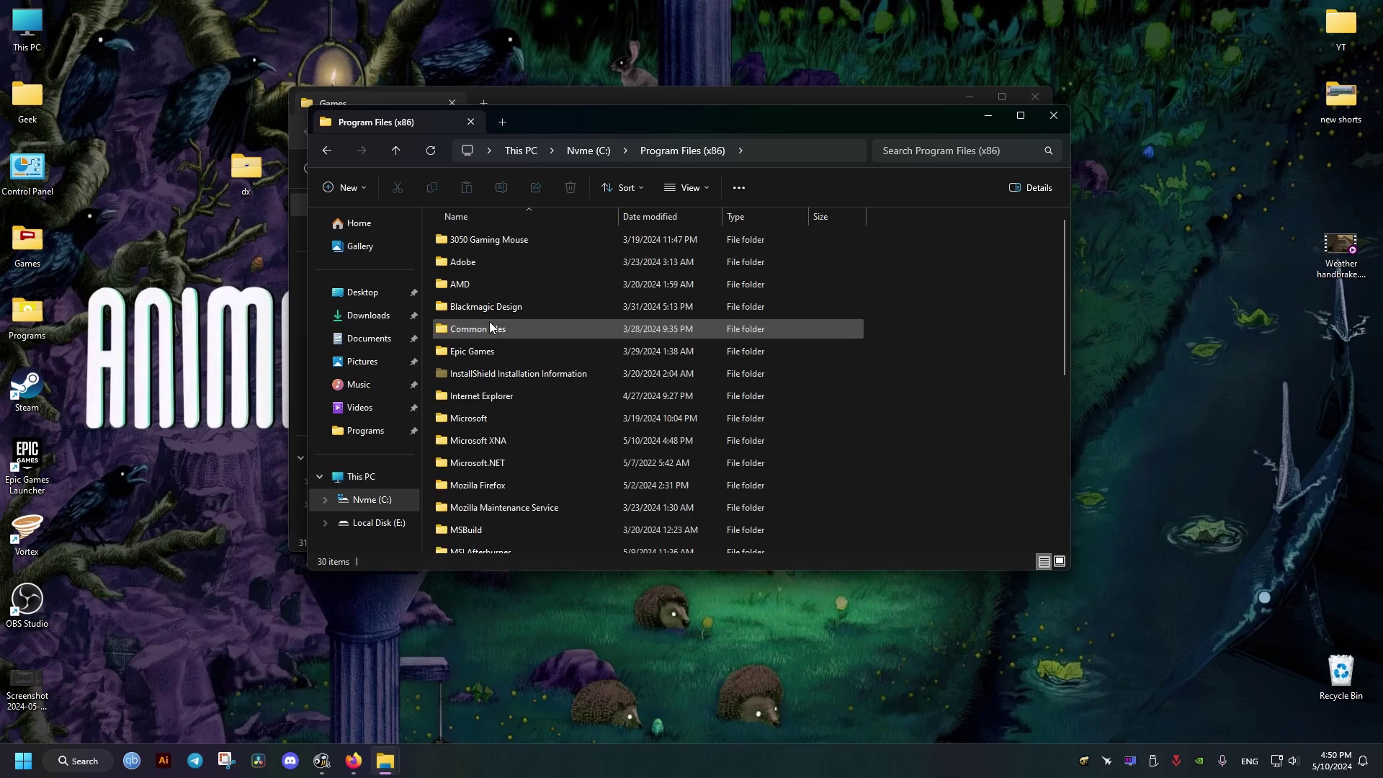
{"action": "scroll", "coordinate": [489, 347], "scroll_direction": "down", "scroll_amount": 5}
{"action": "left_click", "coordinate": [534, 366]}
{"action": "double_click", "coordinate": [472, 365]}
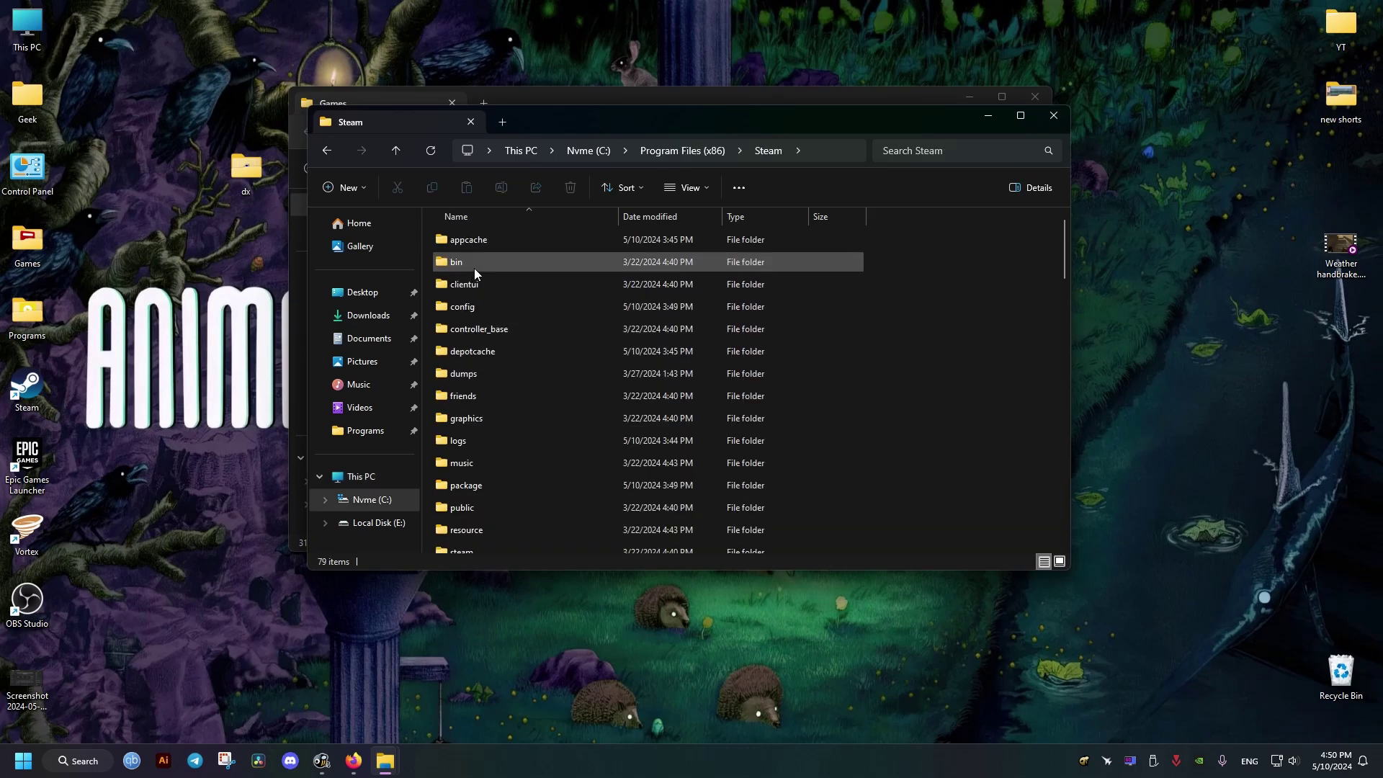
{"action": "key", "text": "s"}
{"action": "double_click", "coordinate": [476, 261]}
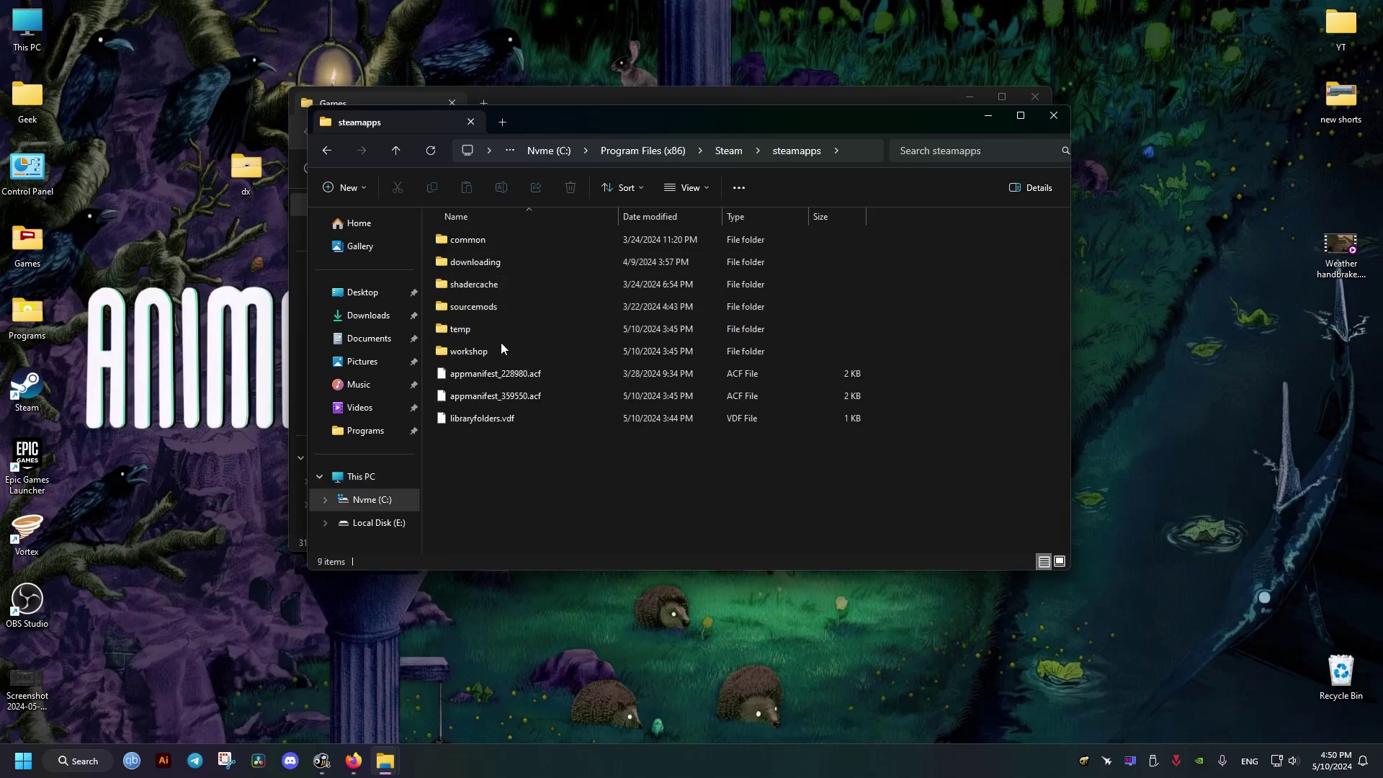
{"action": "double_click", "coordinate": [470, 243]}
Step: Drag the Animal Well folder from Games into steamapps\common
{"action": "left_click_drag", "start_coordinate": [648, 121], "coordinate": [913, 146]}
{"action": "left_click_drag", "start_coordinate": [438, 247], "coordinate": [958, 474]}
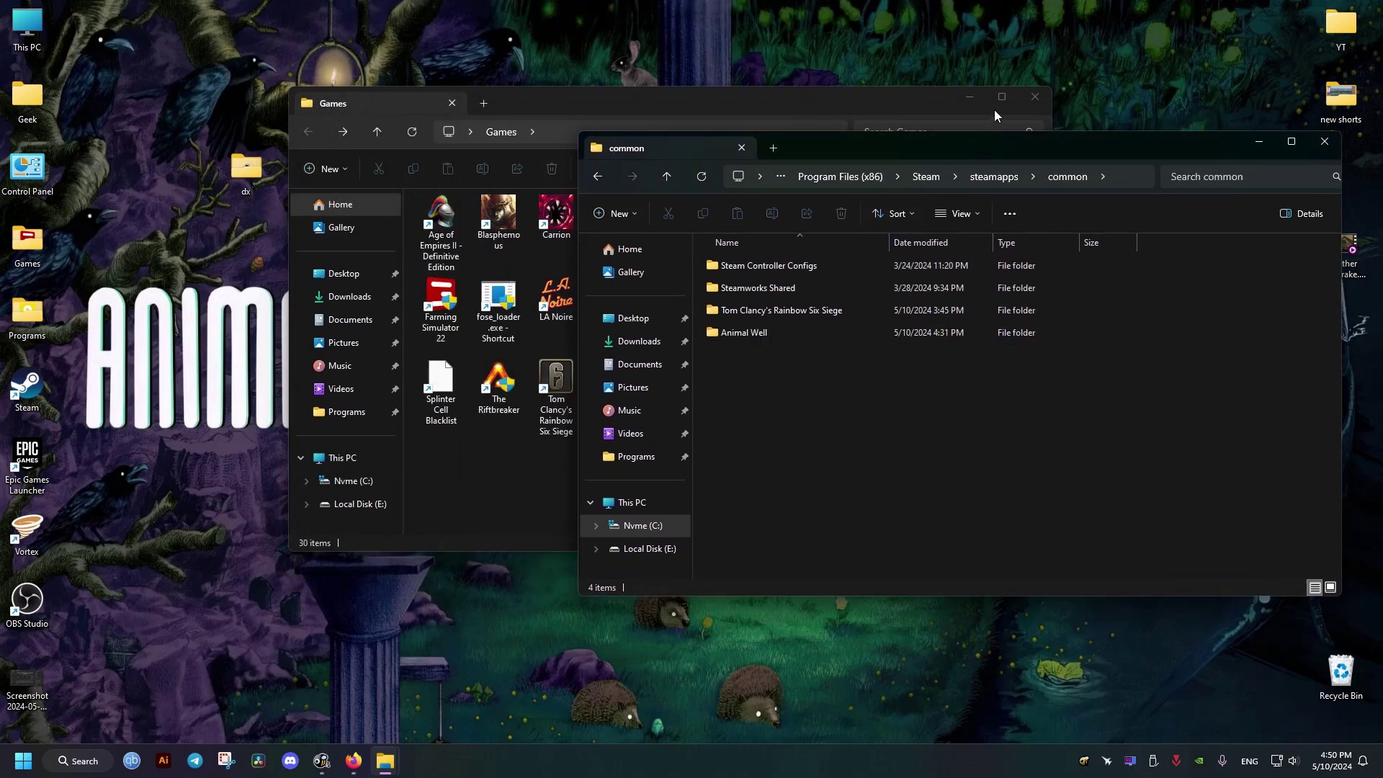
{"action": "left_click", "coordinate": [1047, 104]}
{"action": "left_click_drag", "start_coordinate": [898, 160], "coordinate": [751, 161]}
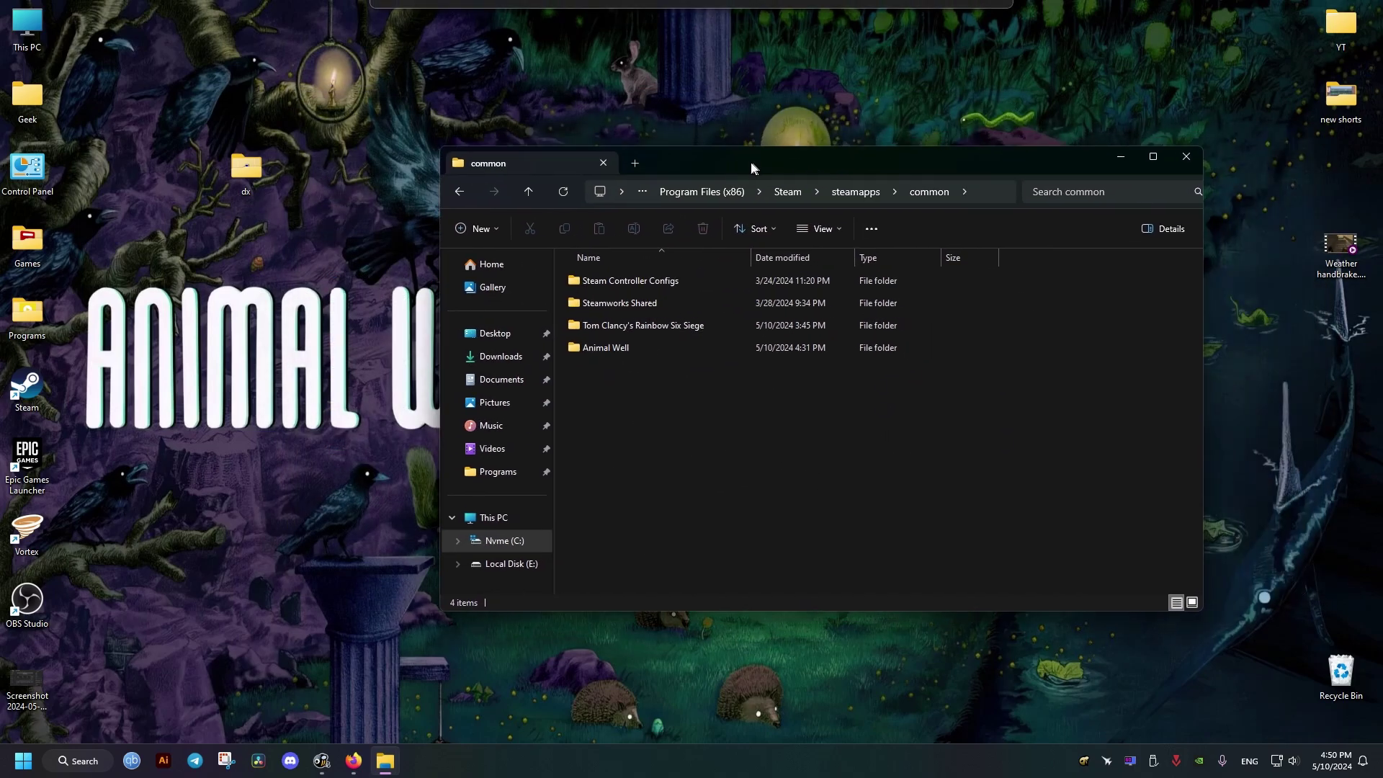
Step: Enable Run as administrator in Animal Well.exe's Compatibility settings, then launch the game
{"action": "double_click", "coordinate": [613, 351]}
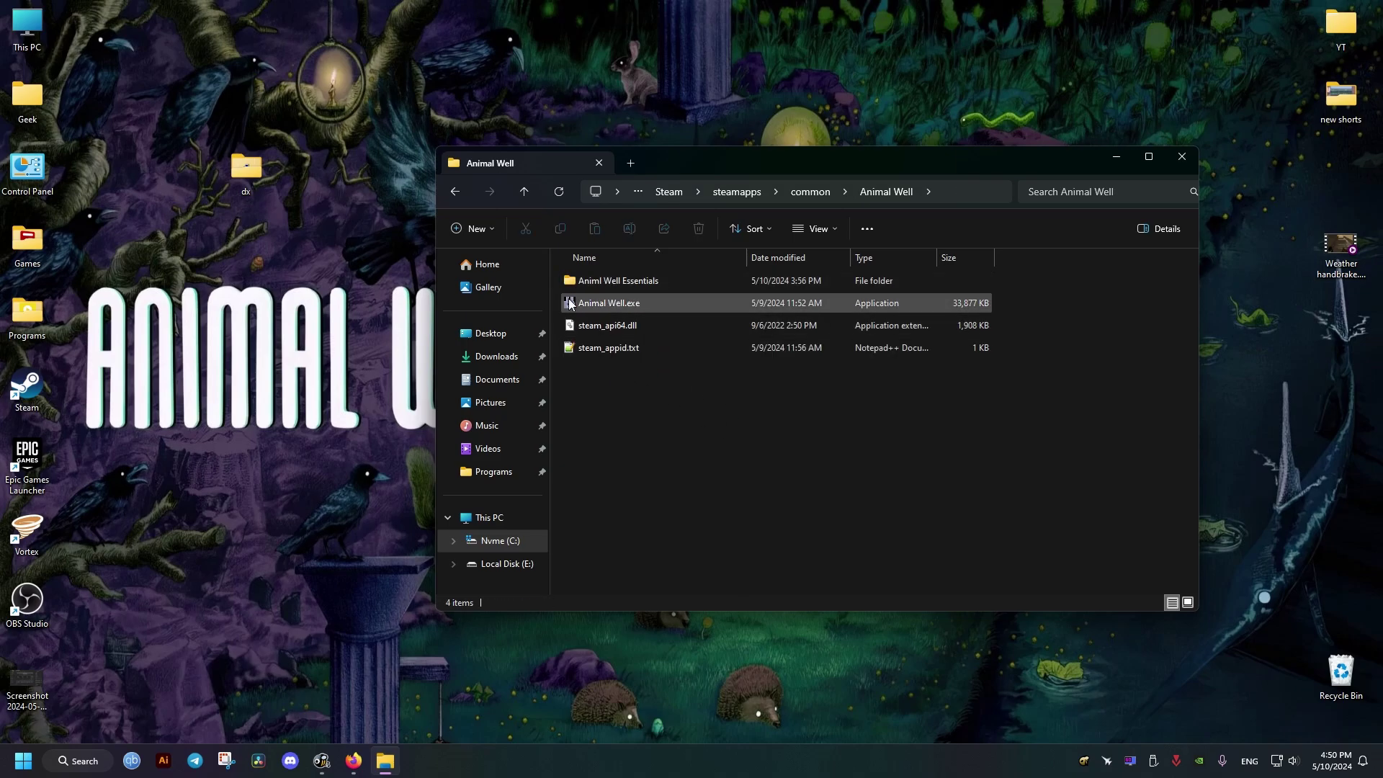
{"action": "right_click", "coordinate": [606, 305]}
{"action": "left_click", "coordinate": [629, 510]}
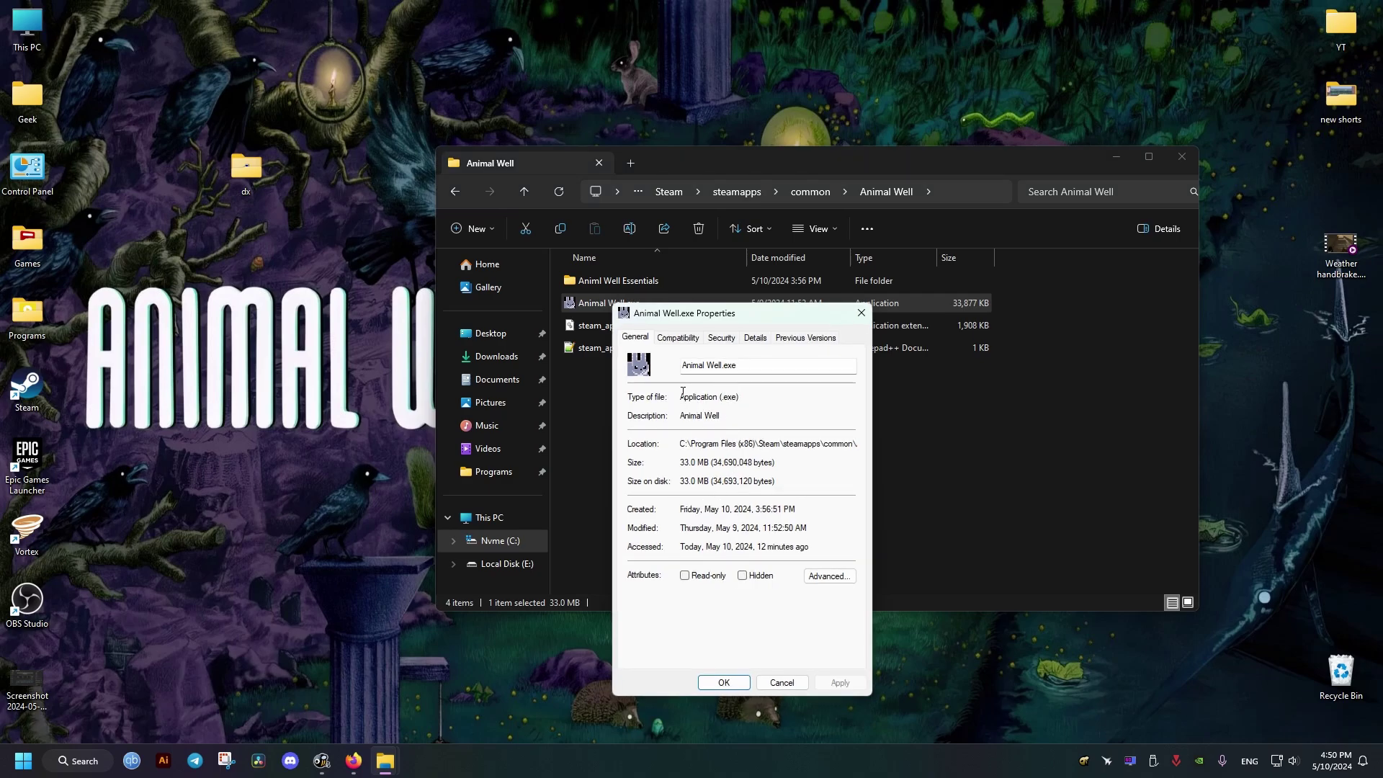
{"action": "left_click", "coordinate": [678, 338]}
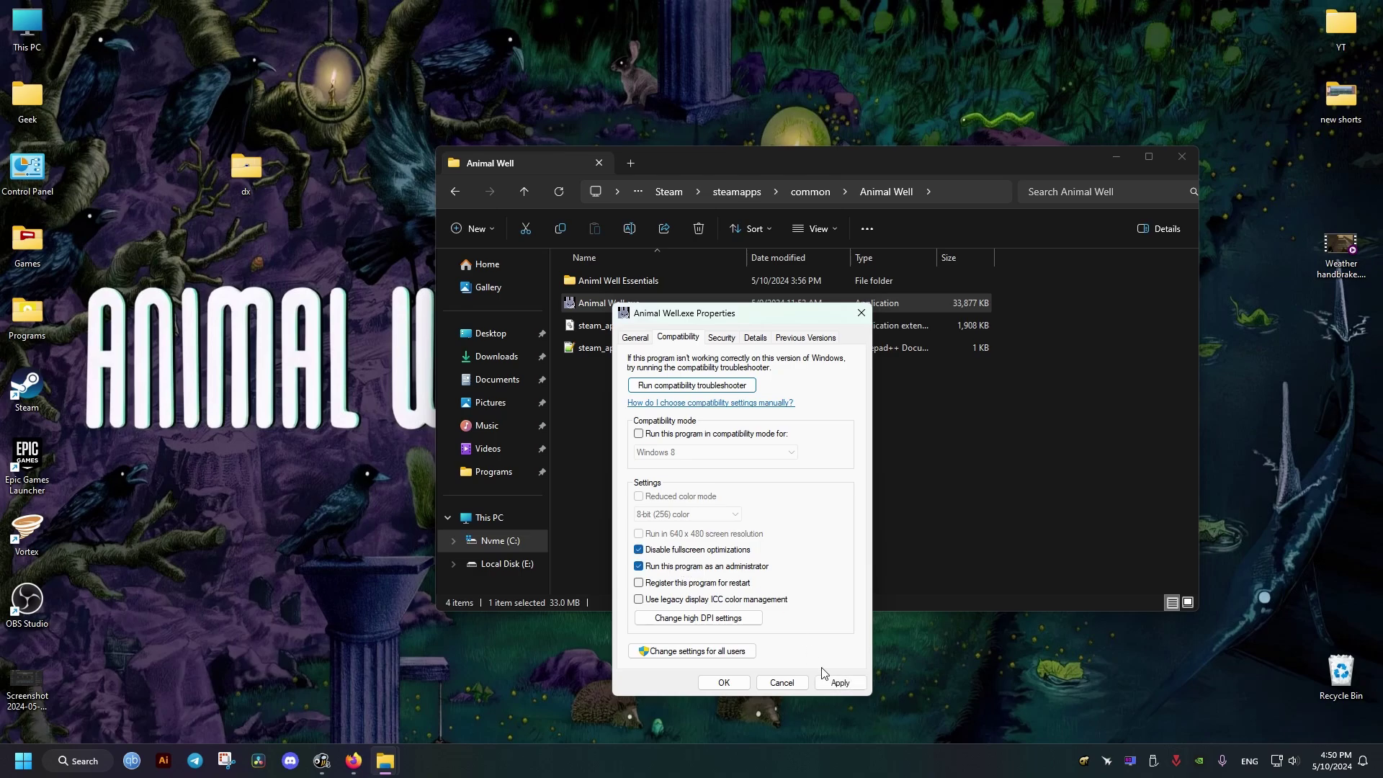
{"action": "left_click", "coordinate": [838, 681]}
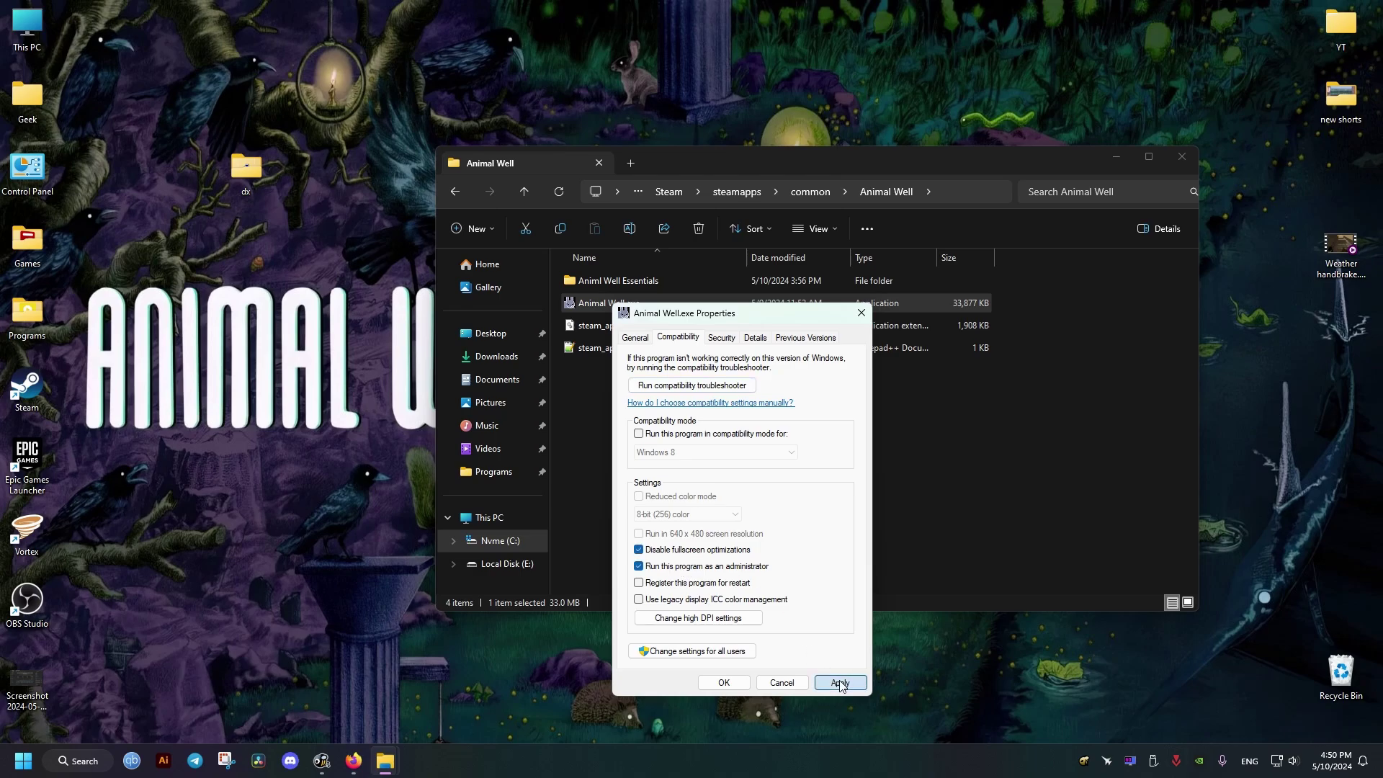
{"action": "left_click", "coordinate": [724, 684]}
{"action": "left_click", "coordinate": [677, 411]}
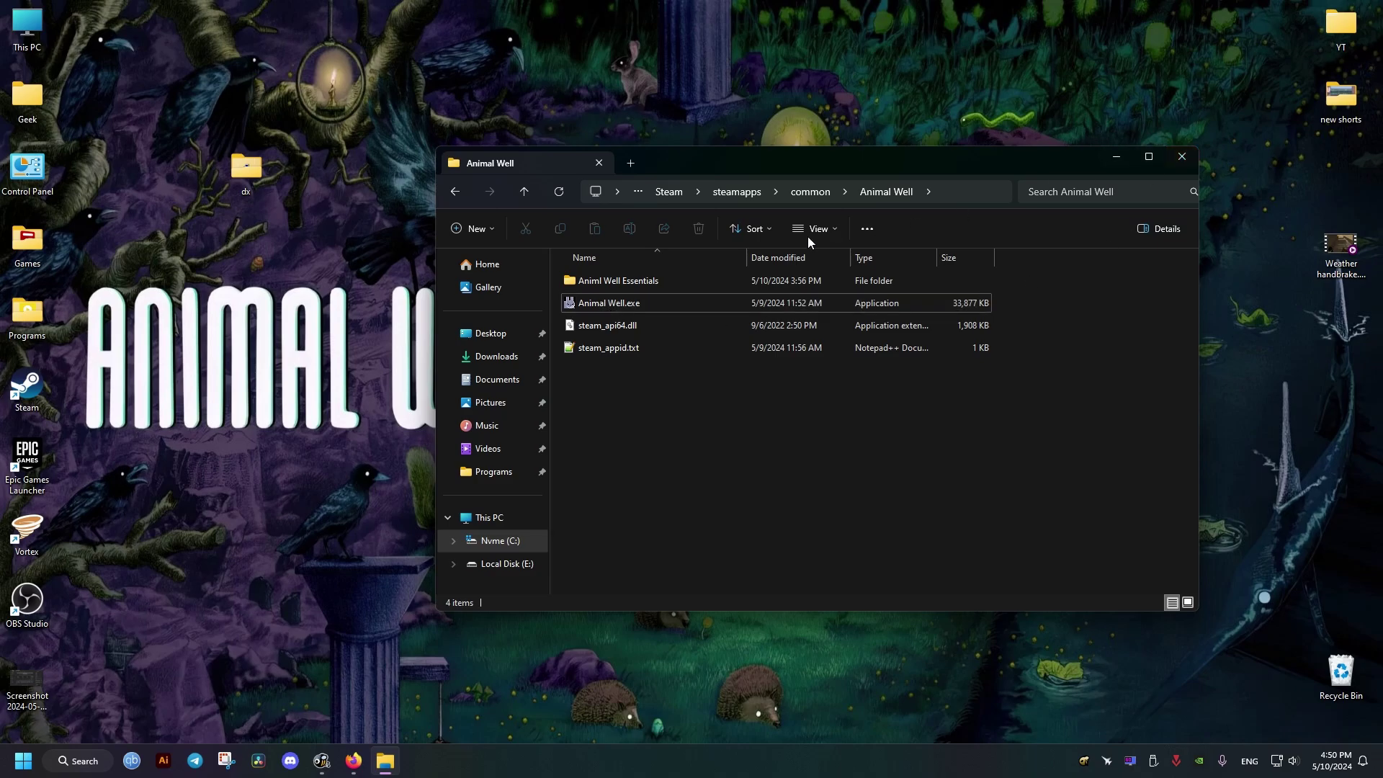
{"action": "left_click", "coordinate": [607, 307]}
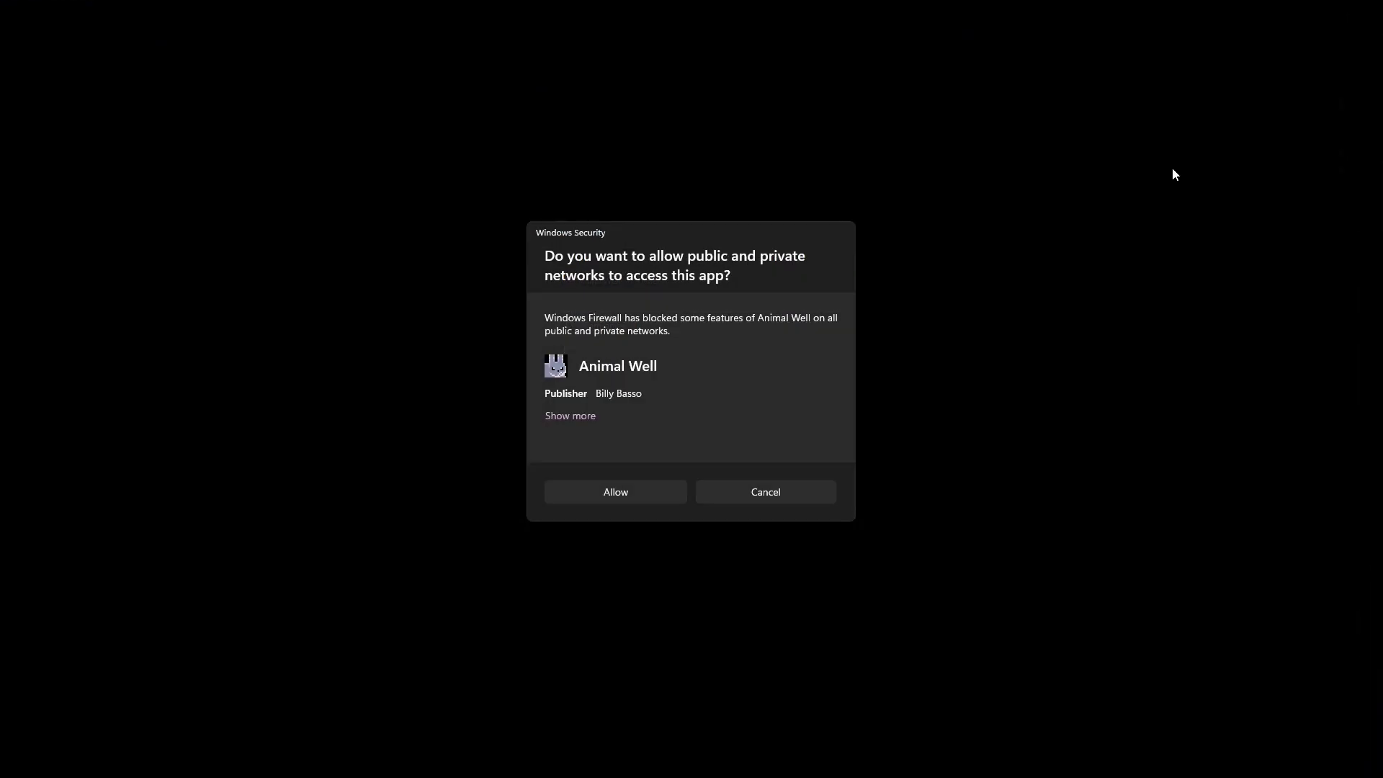